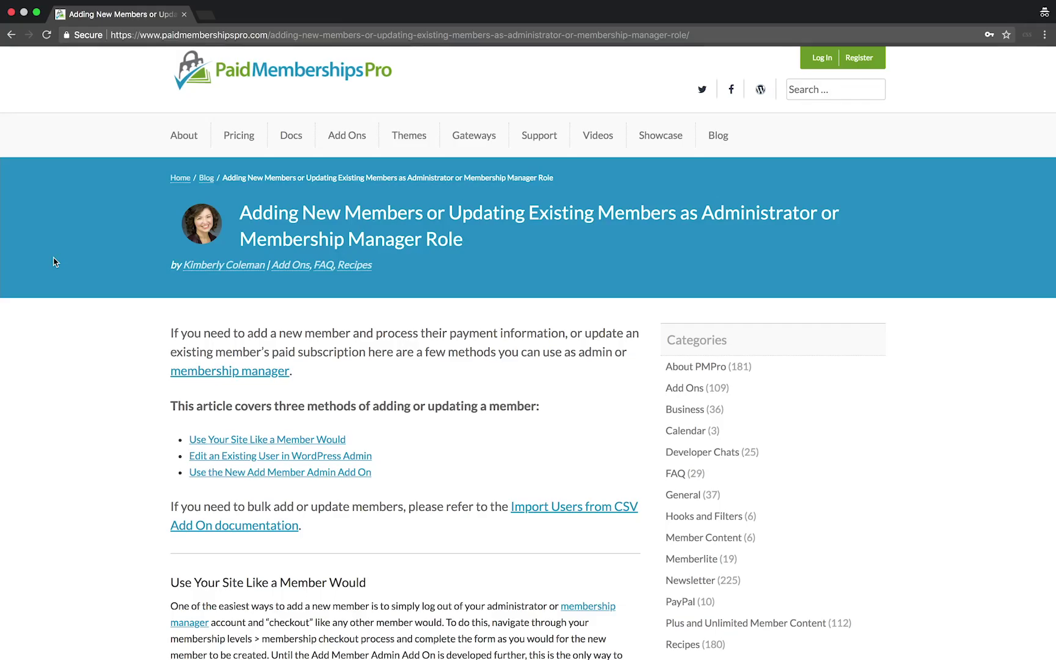
# - Scroll through the 'Adding New Members or Updating Existing Members' guide
pyautogui.scroll(-3, 54, 262)
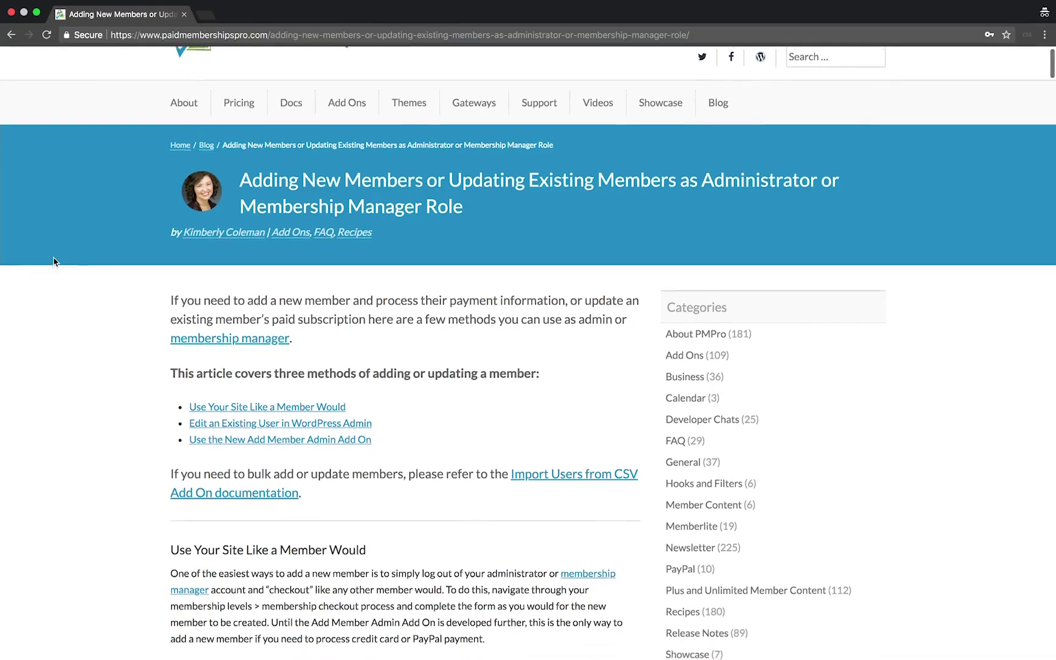
pyautogui.scroll(-5, 54, 261)
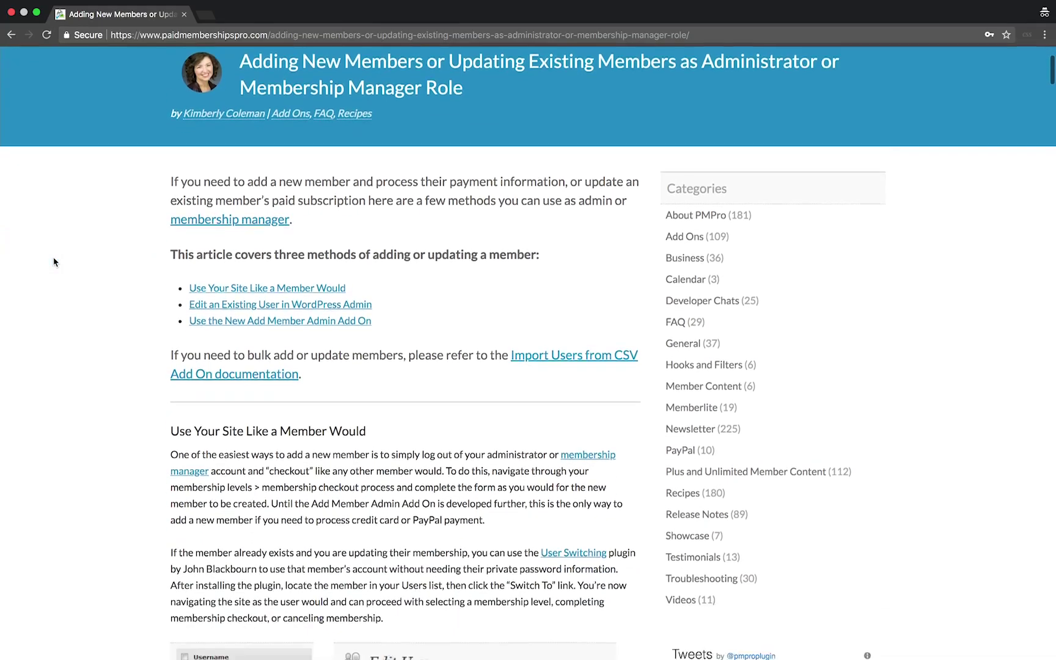
pyautogui.scroll(-4, 53, 261)
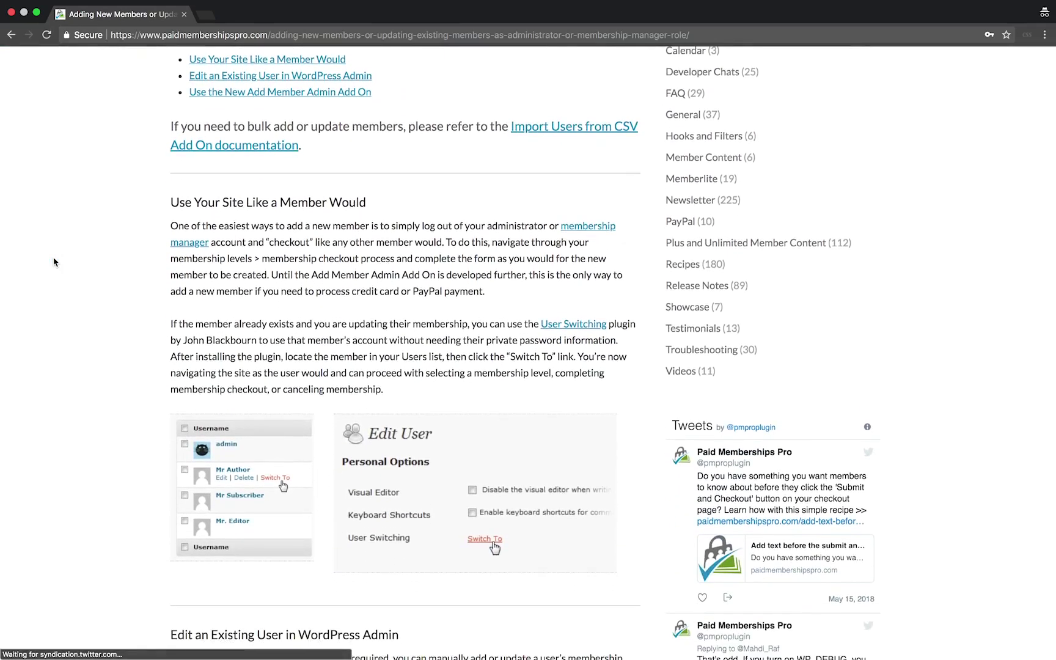
pyautogui.scroll(-5, 54, 261)
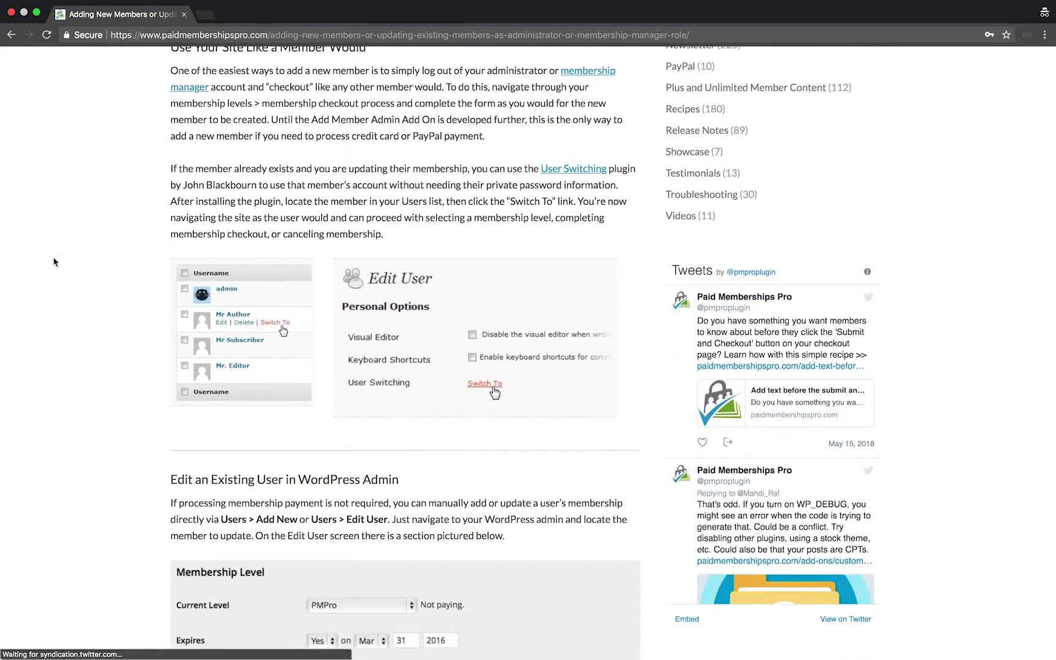
pyautogui.scroll(-9, 53, 261)
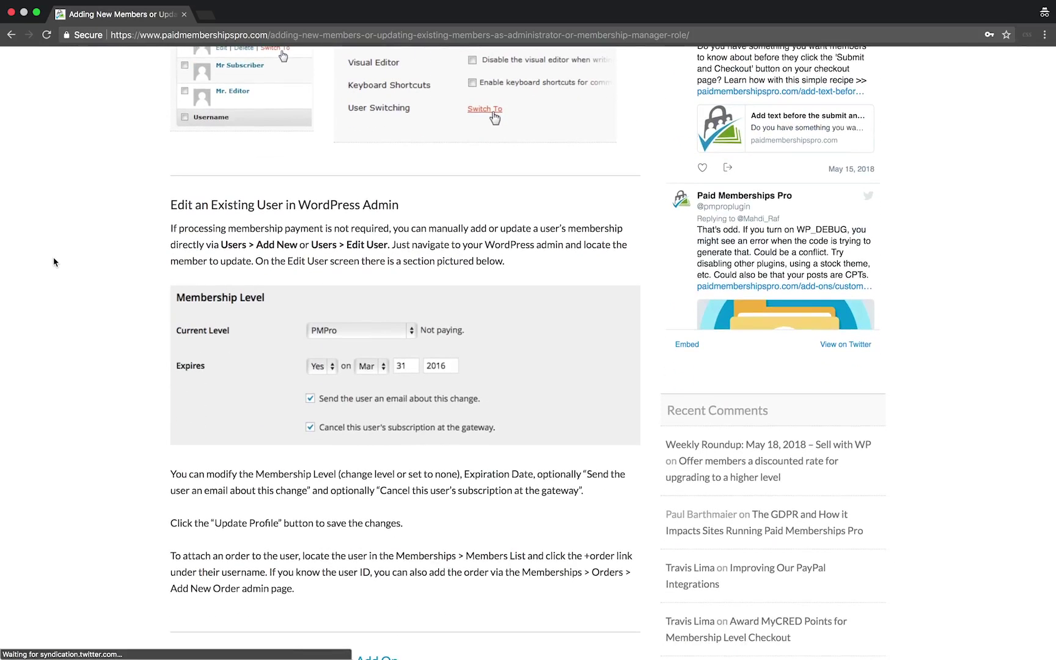
pyautogui.scroll(-5, 53, 262)
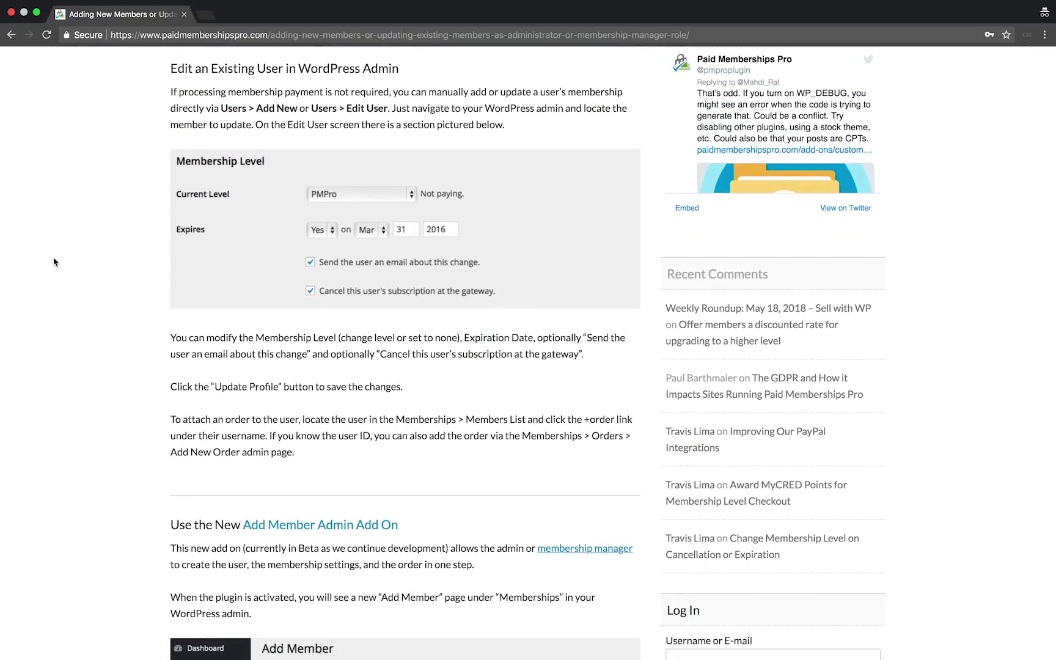
pyautogui.scroll(-9, 54, 261)
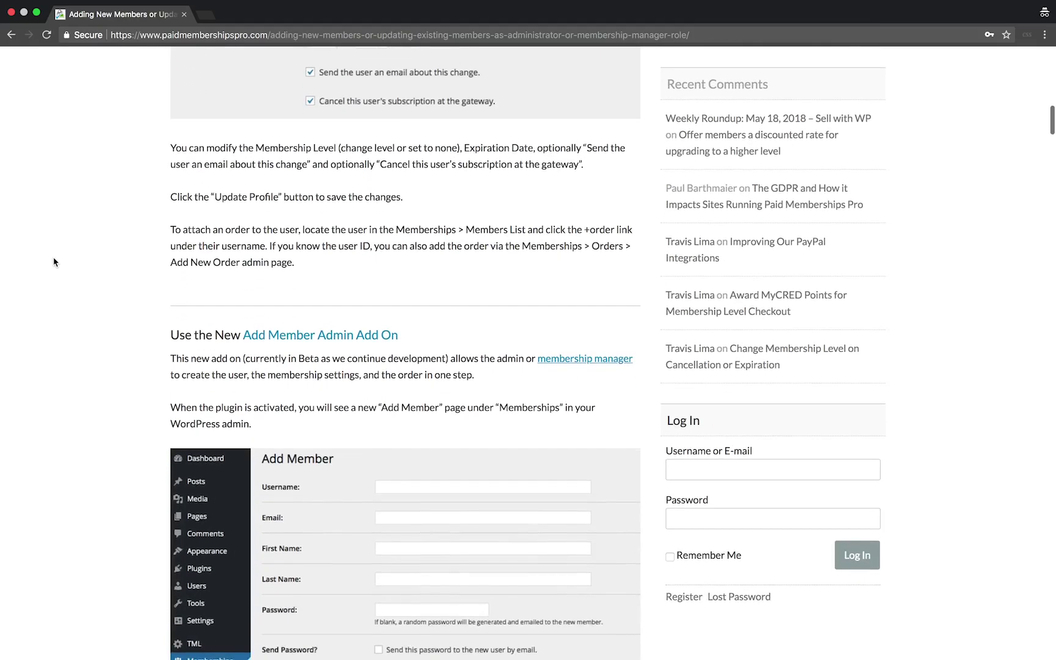
pyautogui.scroll(-5, 54, 262)
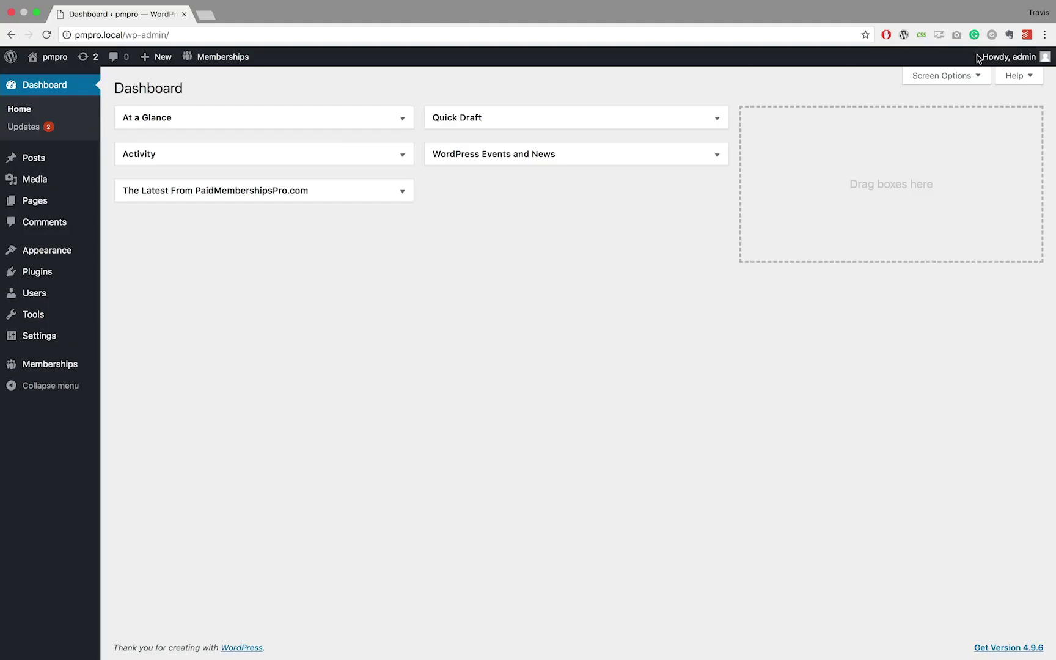
# - Log out of the admin account and load the pmpro.local membership-levels page
pyautogui.moveTo(990, 60)
pyautogui.click(967, 120)
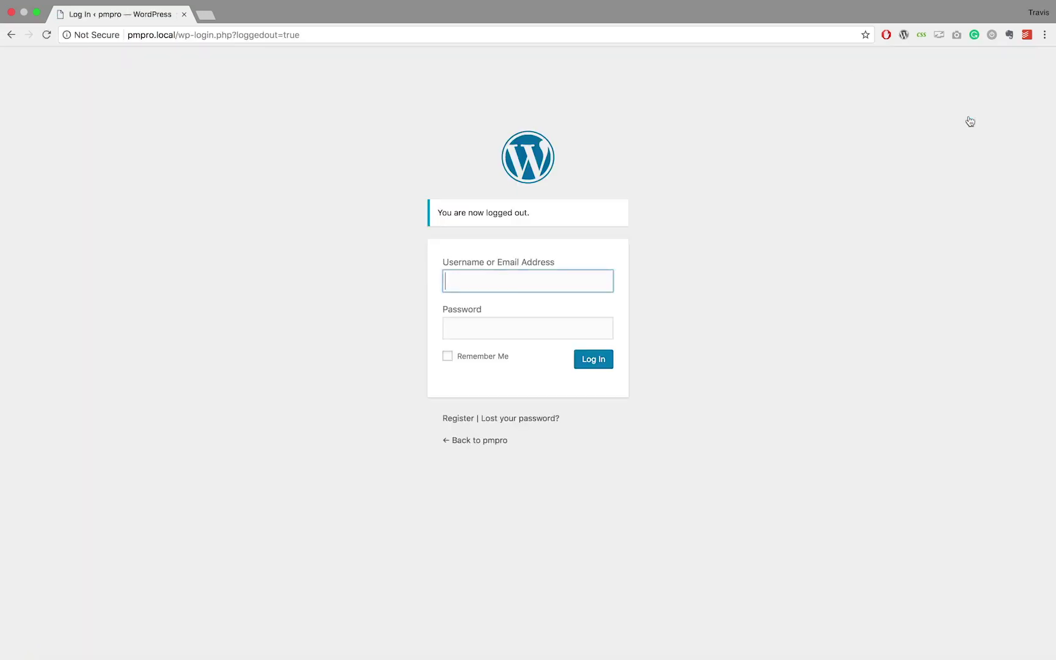
pyautogui.click(417, 39)
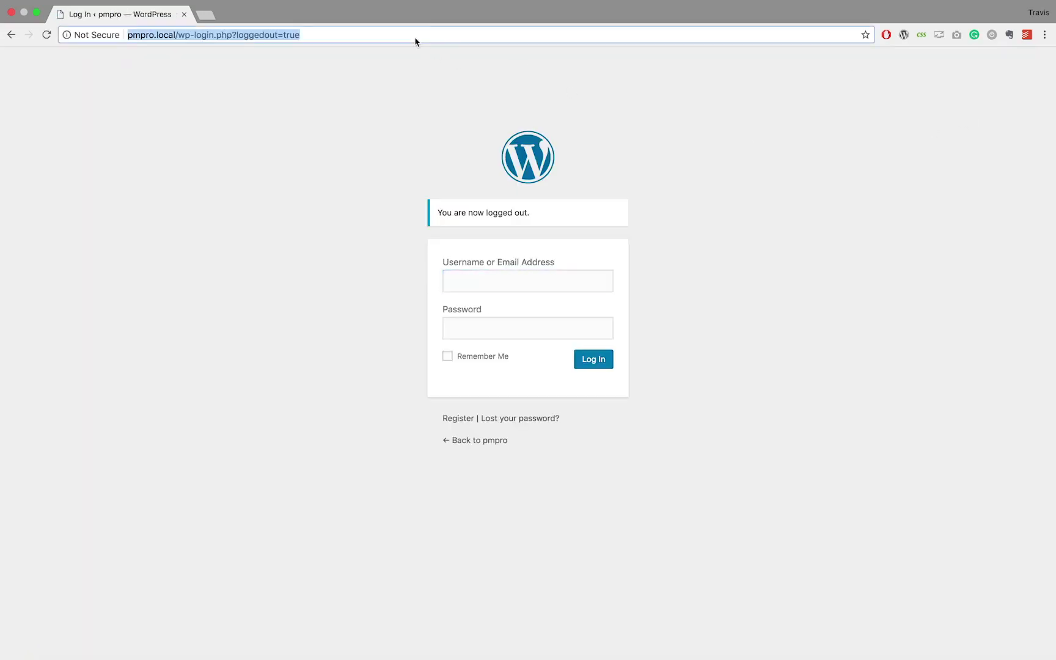
pyautogui.press('Right')
pyautogui.press('BackSpace')
pyautogui.press('BackSpace')
pyautogui.press('BackSpace')
pyautogui.press('BackSpace')
pyautogui.press('BackSpace')
pyautogui.press('BackSpace')
pyautogui.press('BackSpace')
pyautogui.press('BackSpace')
pyautogui.press('BackSpace')
pyautogui.press('BackSpace')
pyautogui.press('BackSpace')
pyautogui.press('BackSpace')
pyautogui.press('BackSpace')
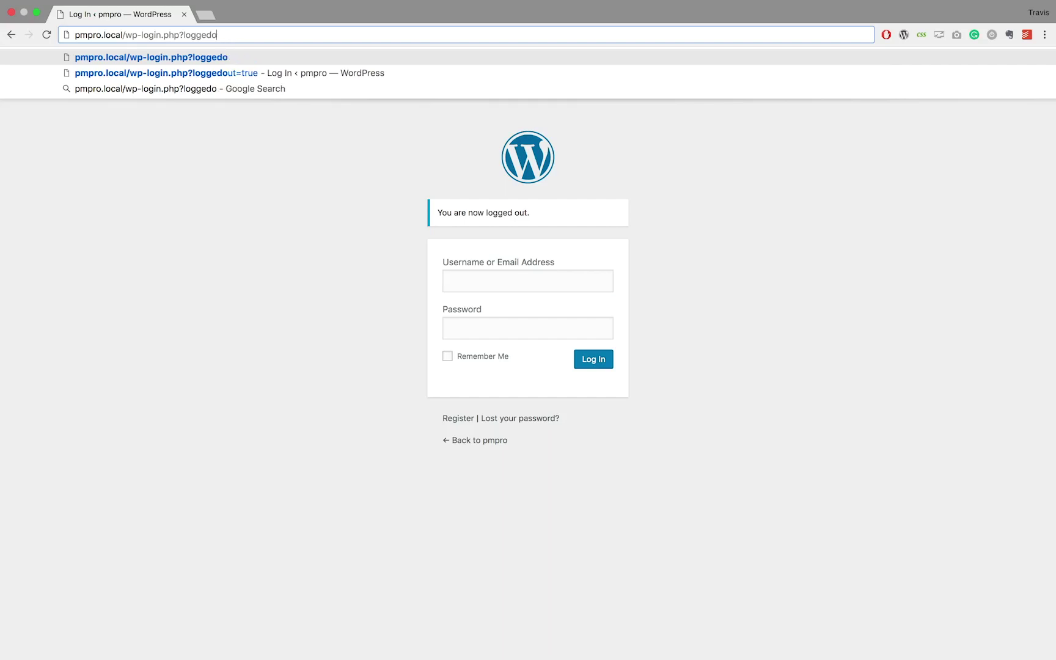
pyautogui.press('BackSpace')
pyautogui.press('BackSpace')
pyautogui.press('BackSpace')
pyautogui.press('BackSpace')
pyautogui.press('BackSpace')
pyautogui.press('BackSpace')
pyautogui.press('BackSpace')
pyautogui.press('BackSpace')
pyautogui.press('BackSpace')
pyautogui.press('BackSpace')
pyautogui.press('BackSpace')
pyautogui.press('BackSpace')
pyautogui.press('BackSpace')
pyautogui.press('BackSpace')
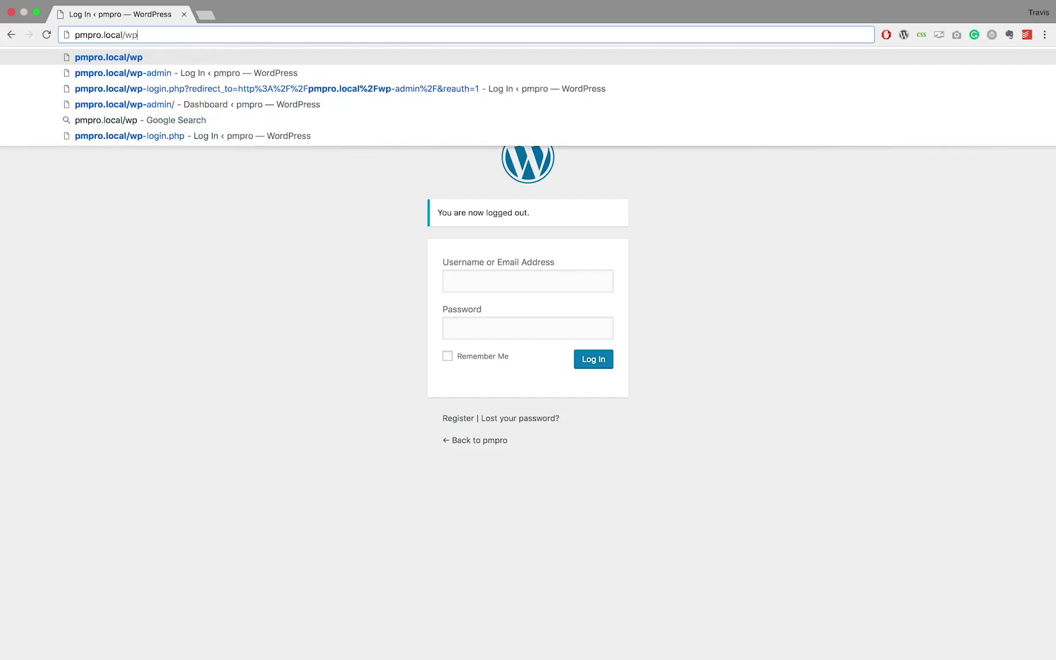
pyautogui.press('BackSpace')
pyautogui.write('/member')
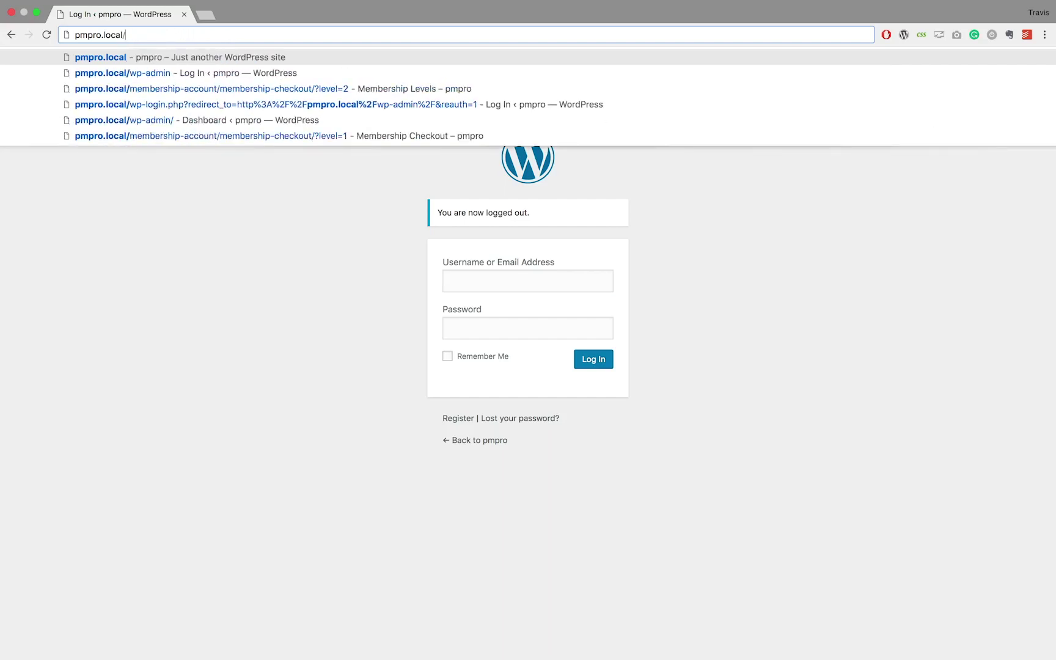
pyautogui.press('Down')
pyautogui.press('Down')
pyautogui.press('Down')
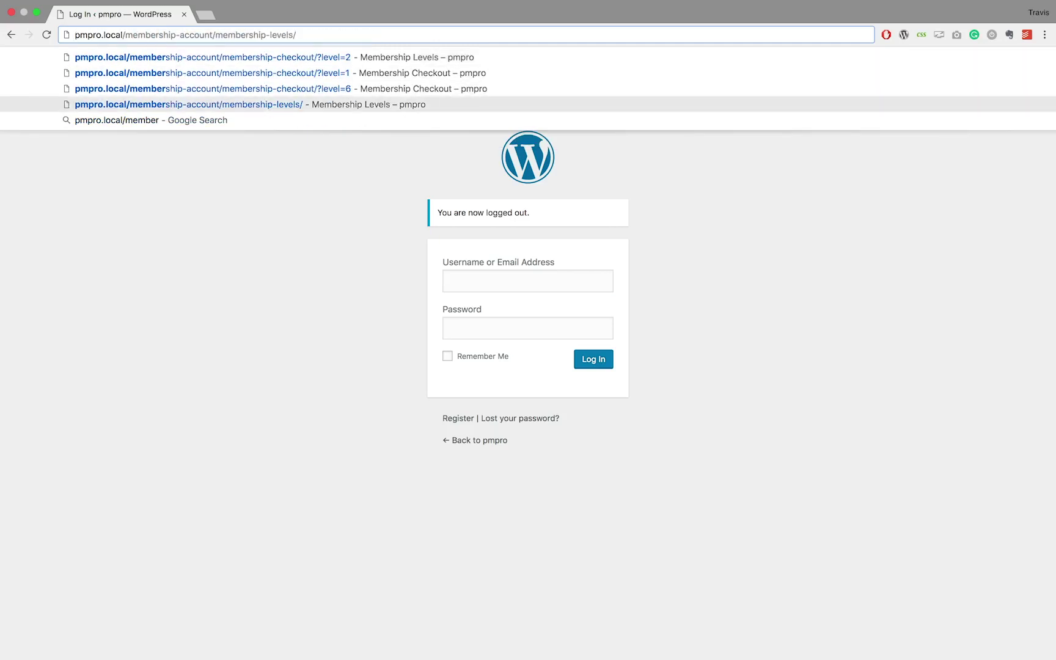
pyautogui.press('Return')
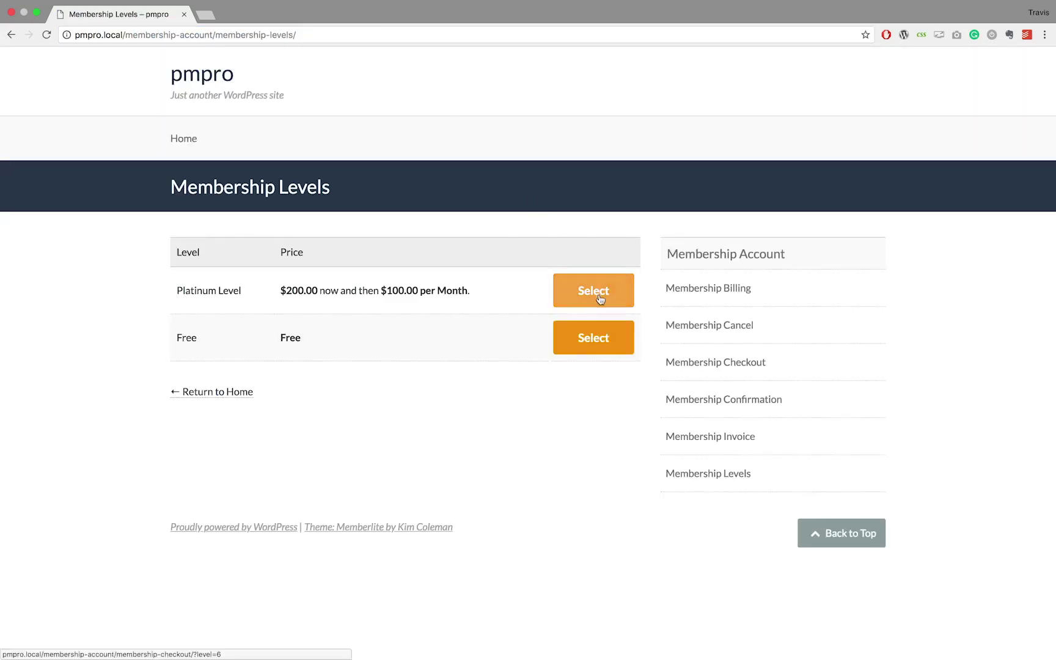
# - Select Platinum Level, then enter the new member's username, password and password confirmation
pyautogui.click(598, 298)
pyautogui.scroll(-2, 378, 91)
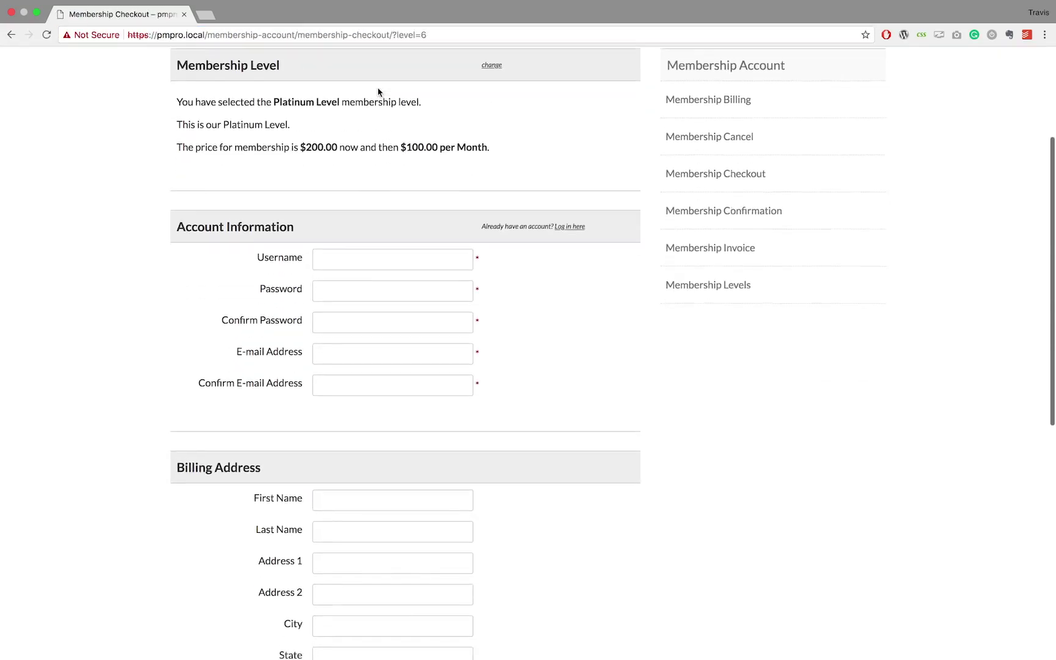
pyautogui.click(353, 255)
pyautogui.write('Adam')
pyautogui.click(342, 295)
pyautogui.write('test')
pyautogui.press('Tab')
pyautogui.write('test')
# - Enter the member's e-mail address and repeat it in the confirmation field
pyautogui.press('Tab')
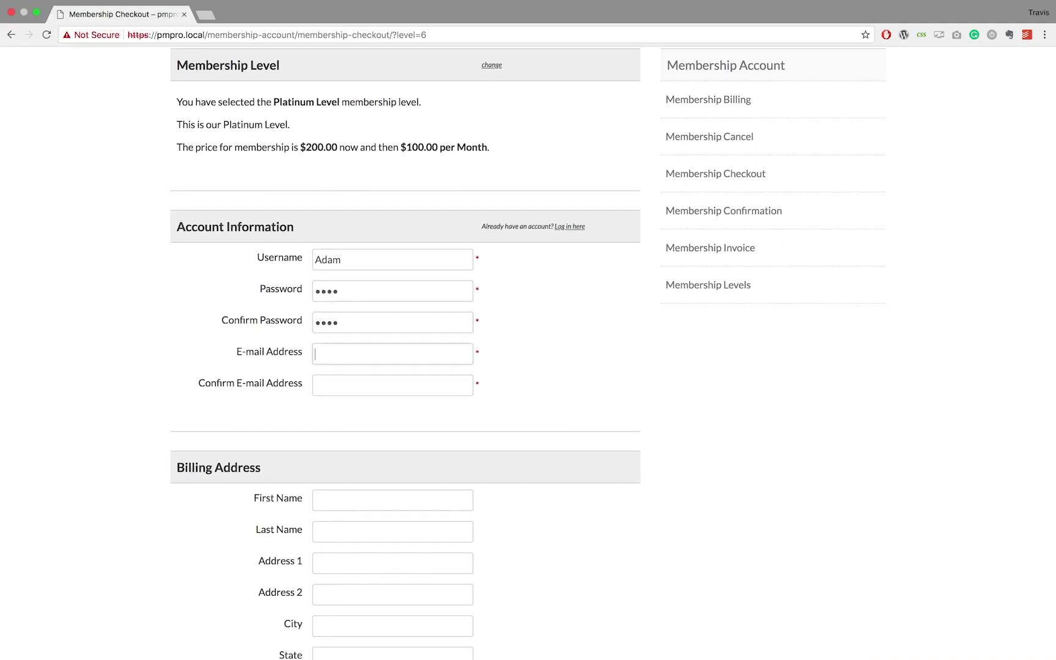
pyautogui.write('adam@test.com')
pyautogui.press('Tab')
pyautogui.write('adam@')
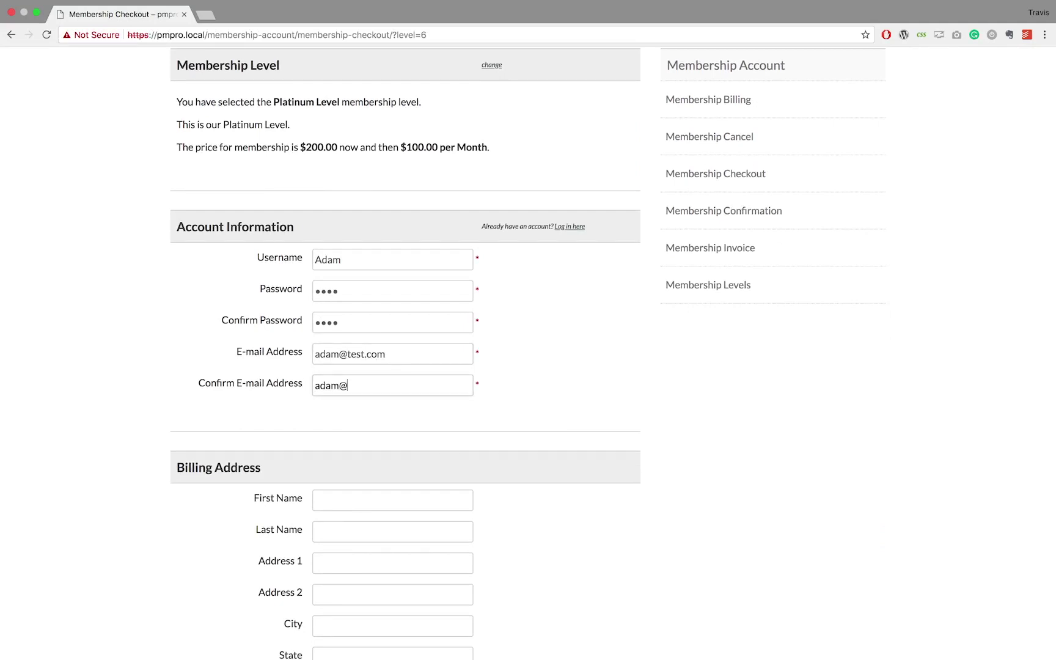
pyautogui.write('test.com')
pyautogui.scroll(-5, 350, 296)
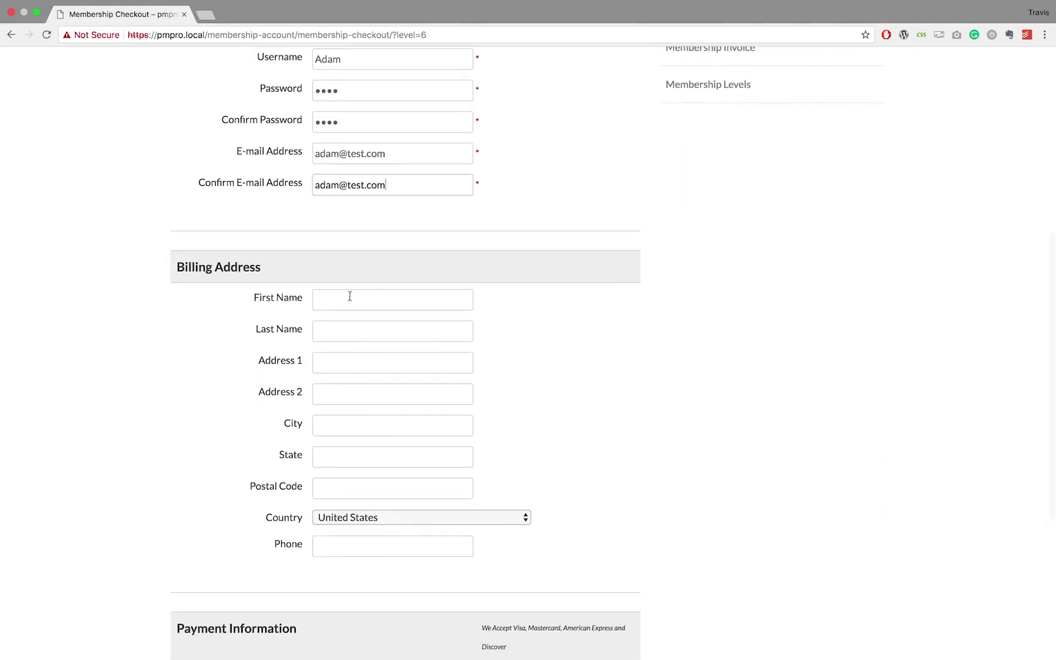
# - Enter the member's billing first name, last name and both street address lines
pyautogui.click(350, 296)
pyautogui.press('Tab')
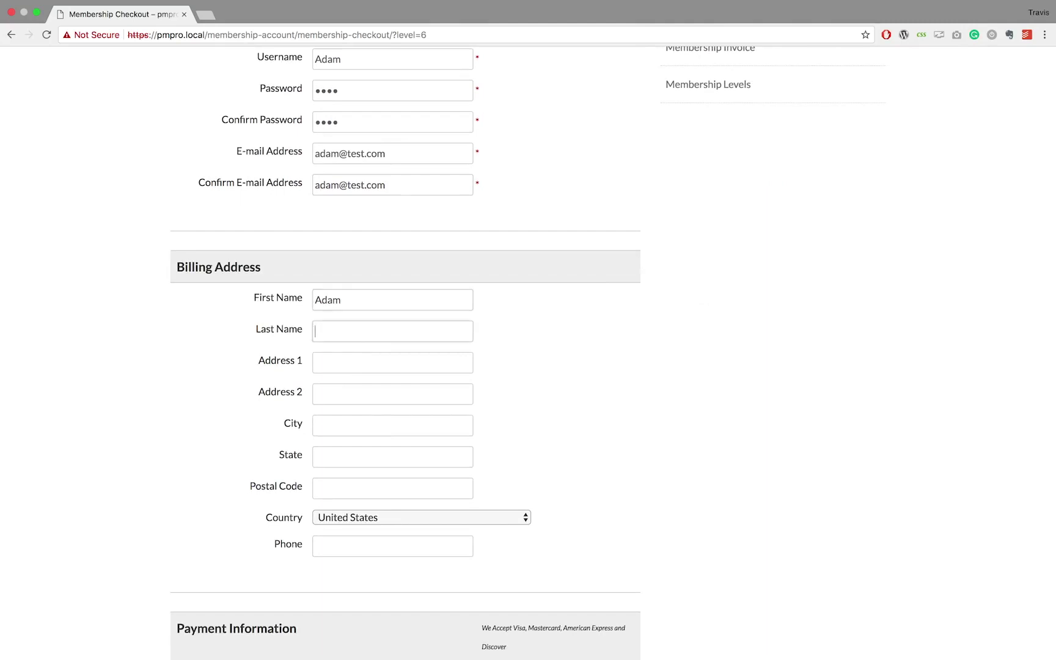
pyautogui.press('Tab')
pyautogui.write('123')
pyautogui.write(' Test Addreasa')
pyautogui.write('ss')
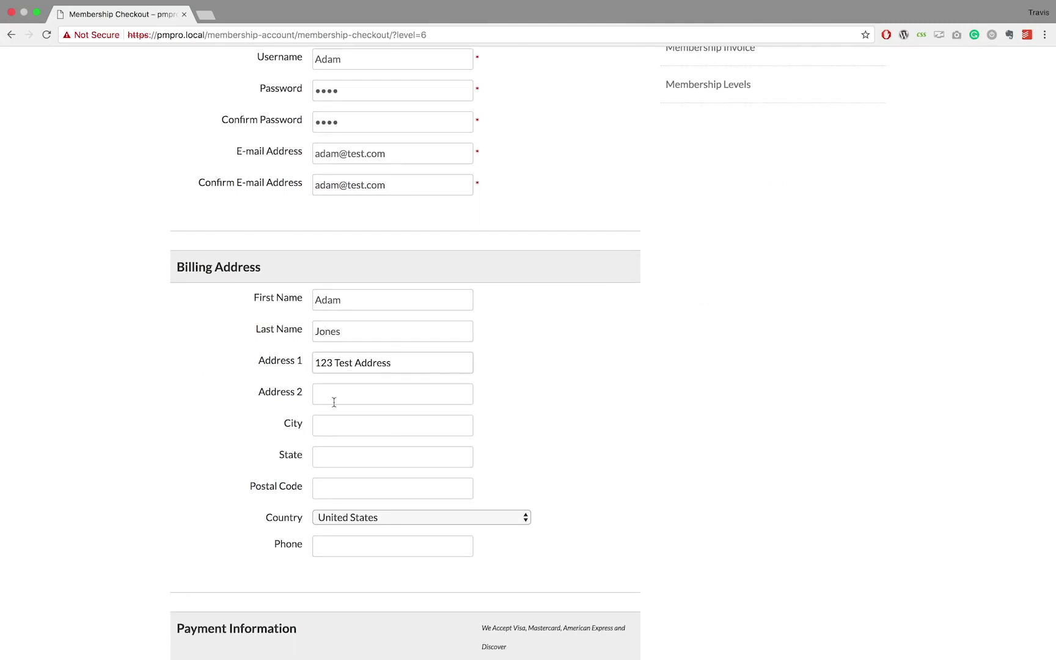
pyautogui.click(334, 401)
pyautogui.write('test avenue')
# - Fill in the billing city, state, postal code and phone number
pyautogui.click(312, 426)
pyautogui.write('Pretend City')
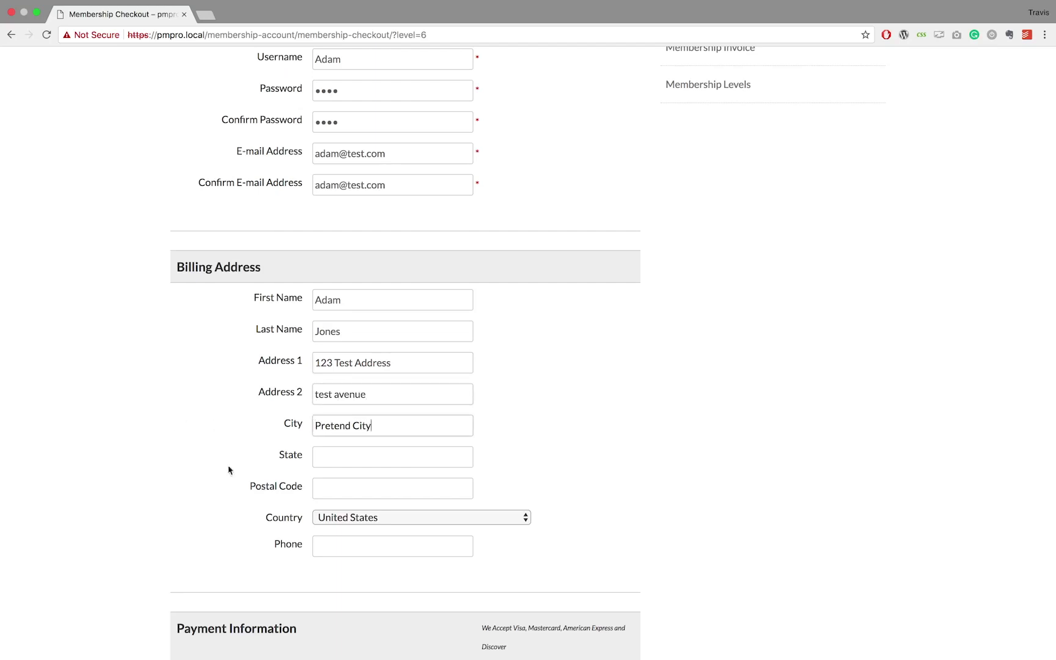
pyautogui.press('Tab')
pyautogui.write('Ne')
pyautogui.click(334, 486)
pyautogui.write('1234')
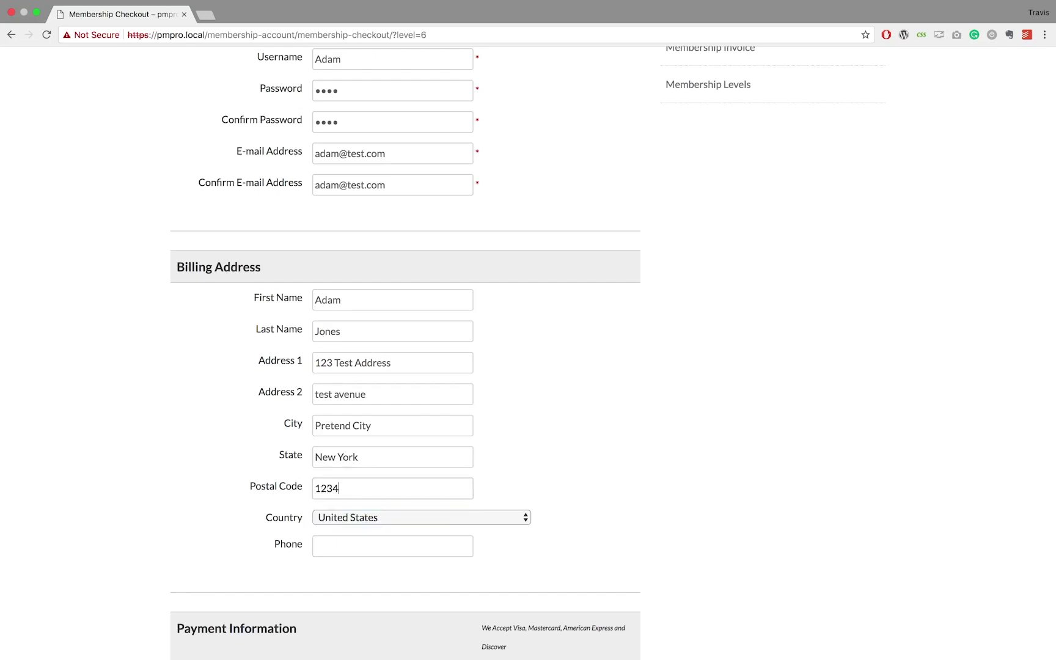
pyautogui.scroll(-3, 219, 466)
pyautogui.click(347, 389)
pyautogui.write('1234567890')
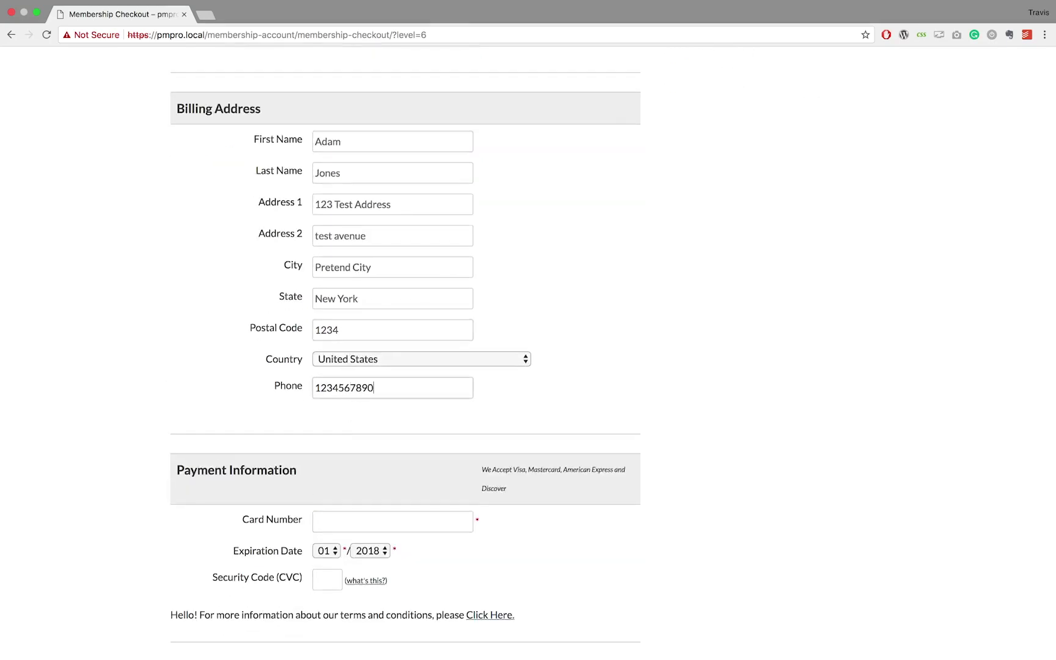
# - Enter the card number, set expiry year 2022, add the CVC and submit checkout
pyautogui.scroll(-3, 305, 366)
pyautogui.click(314, 382)
pyautogui.write('12')
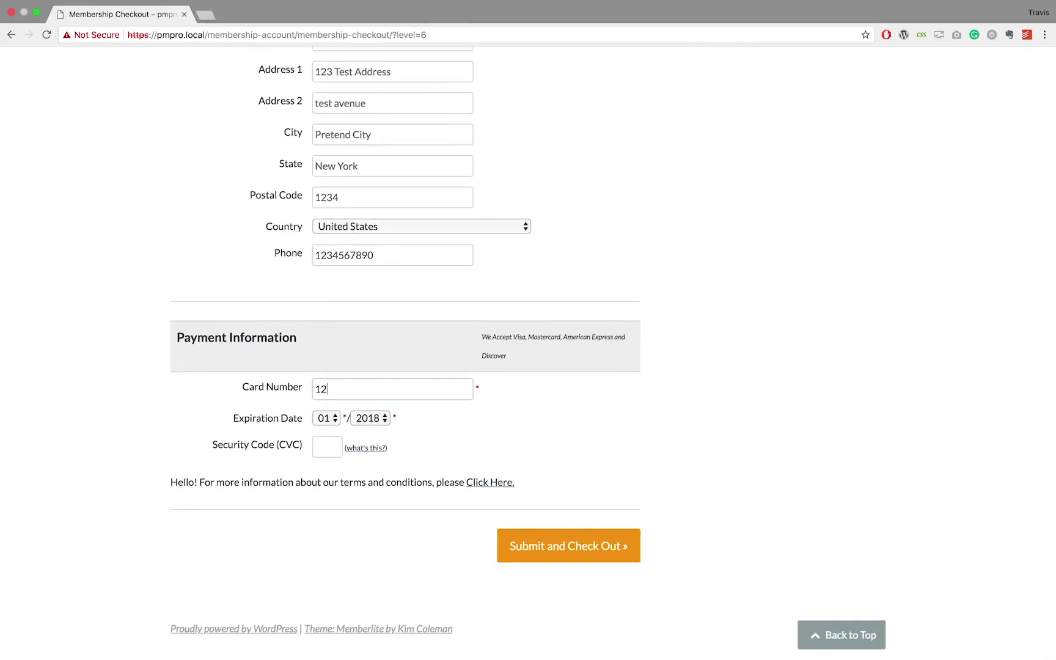
pyautogui.write('34567890')
pyautogui.click(376, 418)
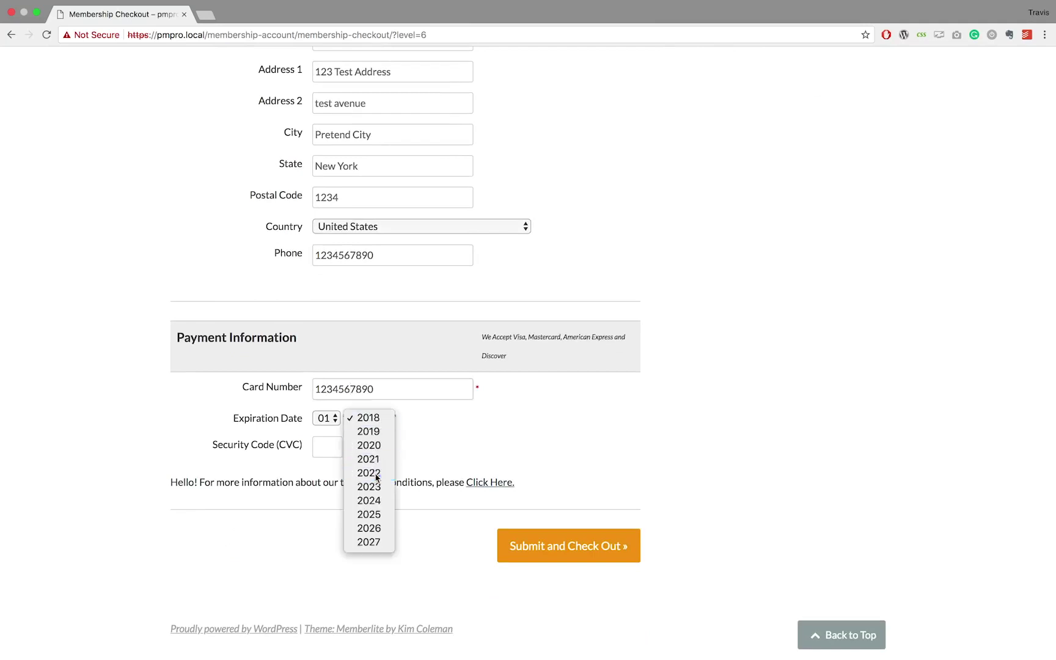
pyautogui.click(375, 471)
pyautogui.click(316, 448)
pyautogui.write('123')
pyautogui.click(523, 558)
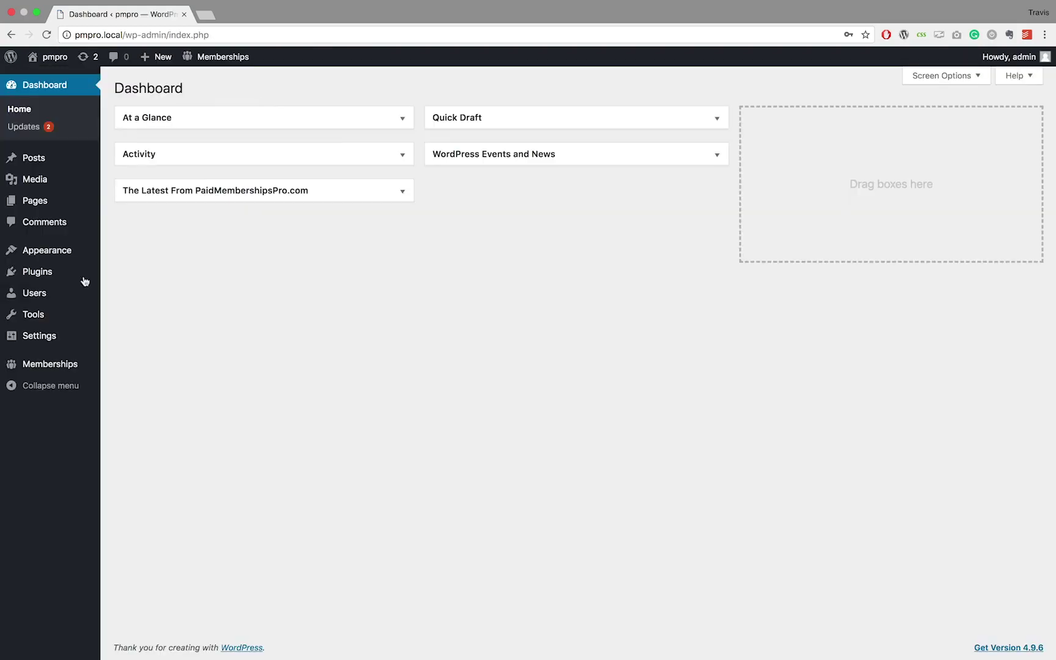
# - Open All Users, review the new member's profile, then go back to the Users list
pyautogui.moveTo(38, 294)
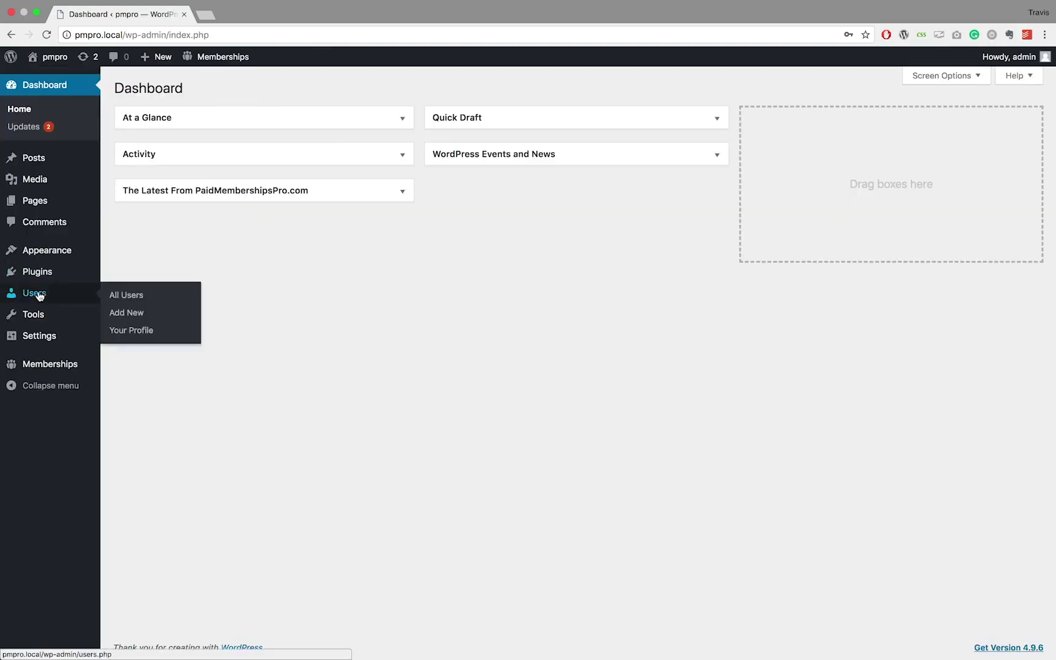
pyautogui.click(129, 296)
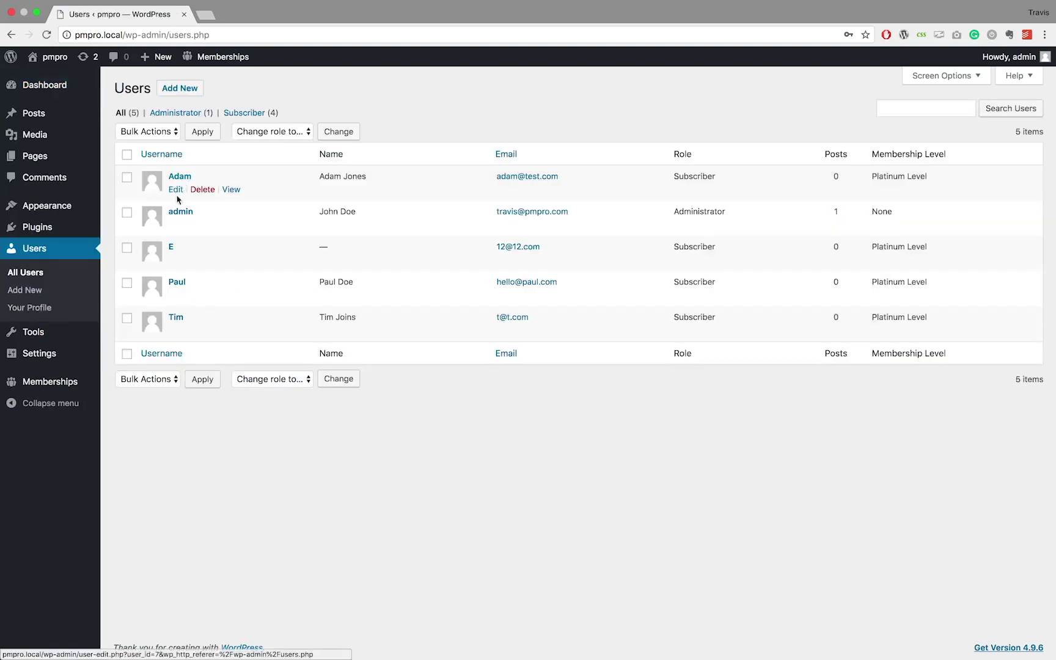
pyautogui.click(179, 178)
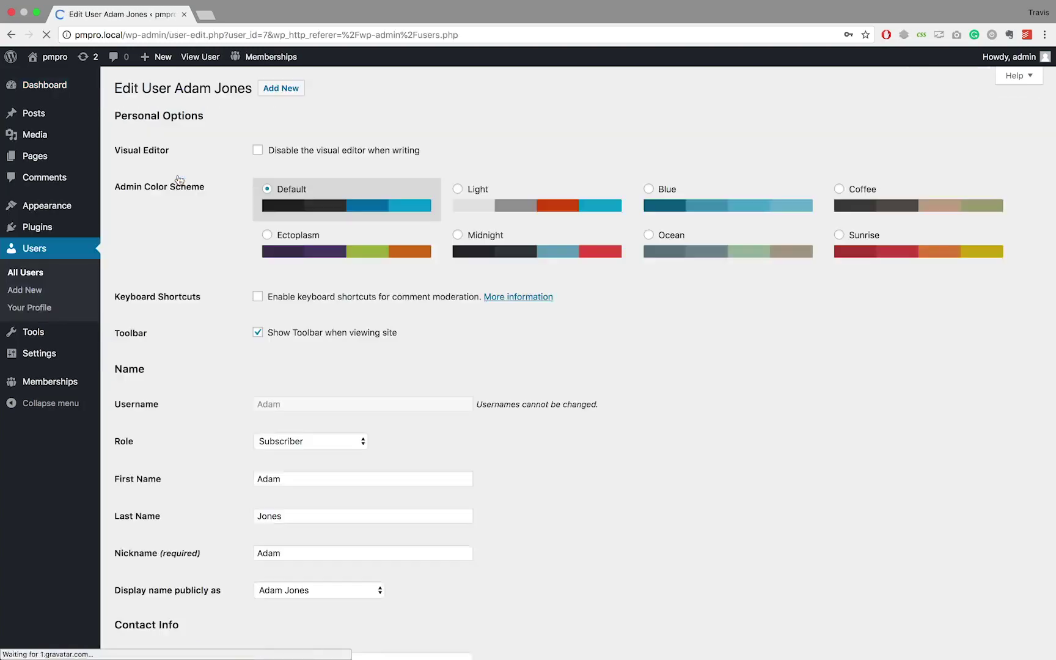
pyautogui.scroll(-1, 179, 179)
pyautogui.scroll(-6, 179, 180)
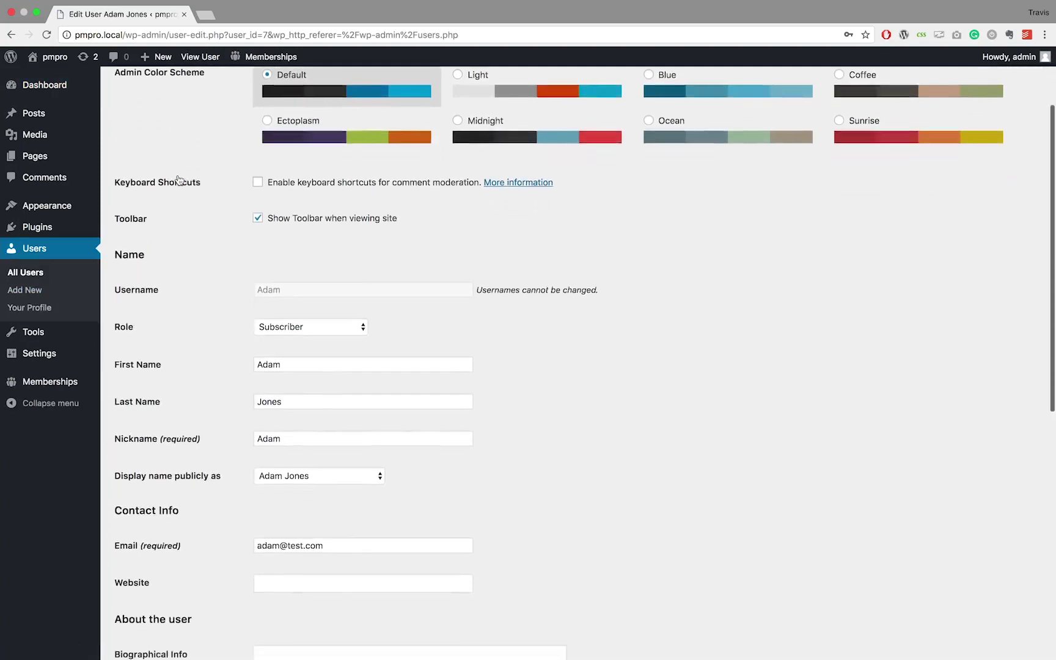
pyautogui.scroll(-4, 179, 180)
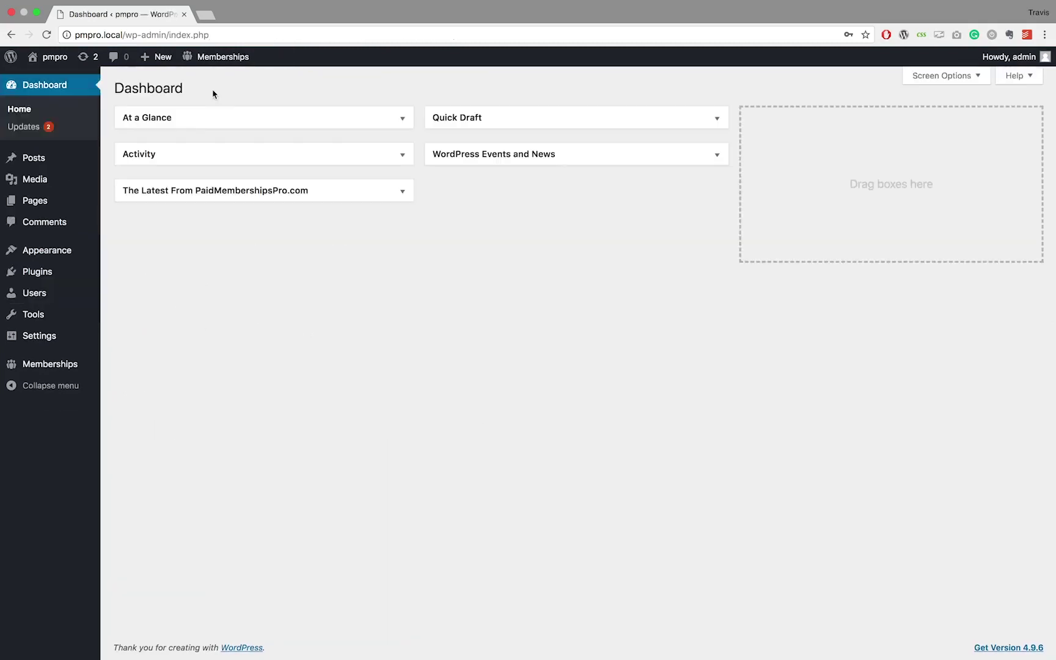
pyautogui.click(43, 299)
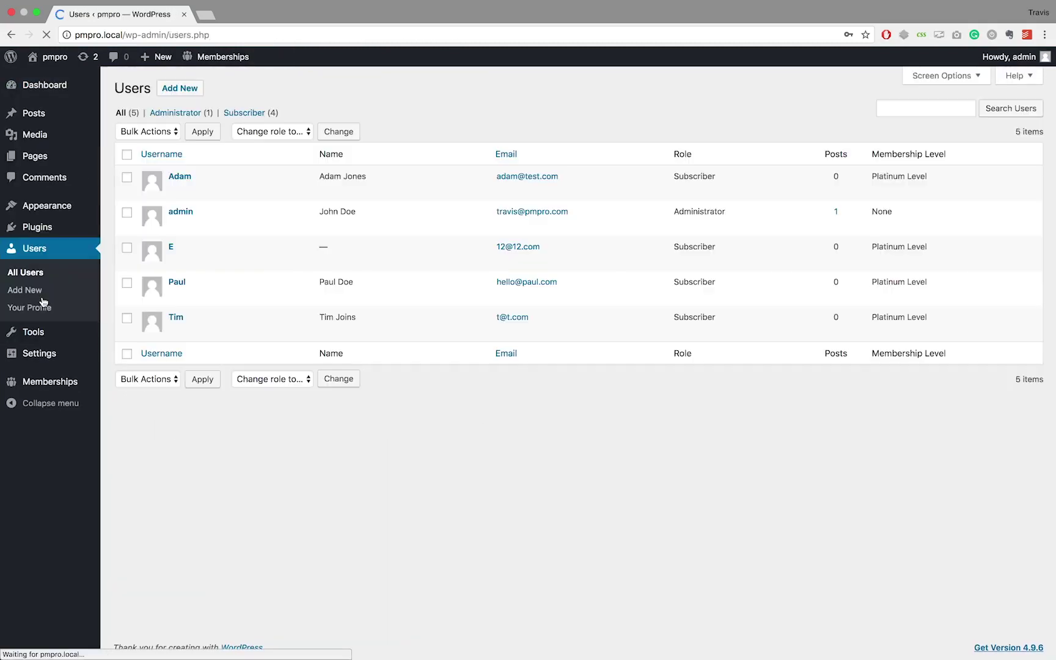
# - Create a new user via Users > Add New with username, email, first and last name
pyautogui.click(180, 88)
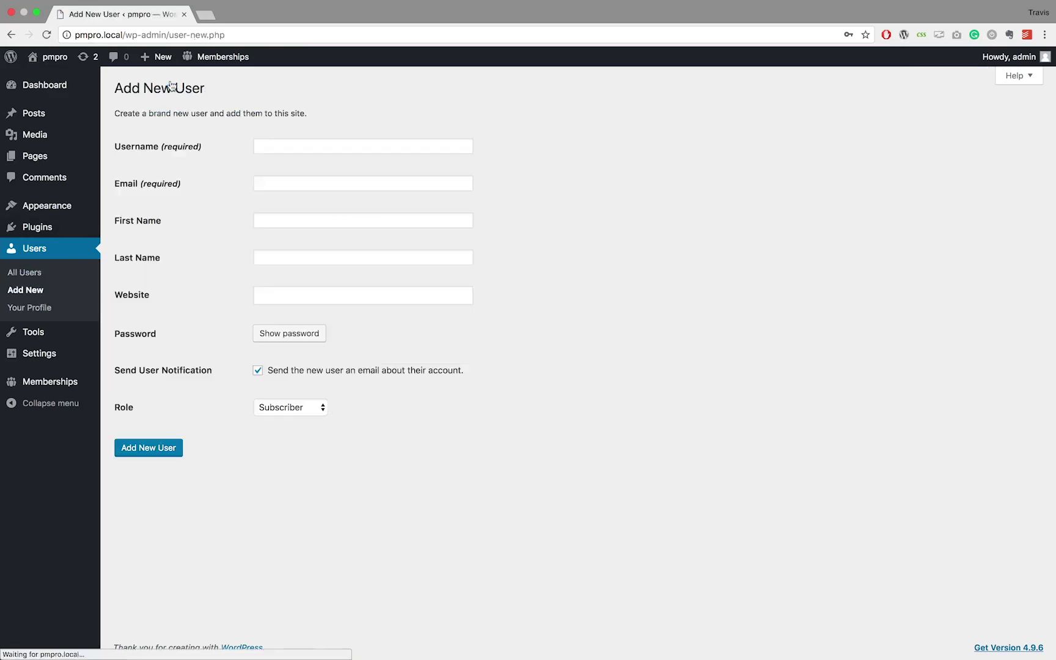
pyautogui.click(280, 147)
pyautogui.write('Peter')
pyautogui.click(269, 183)
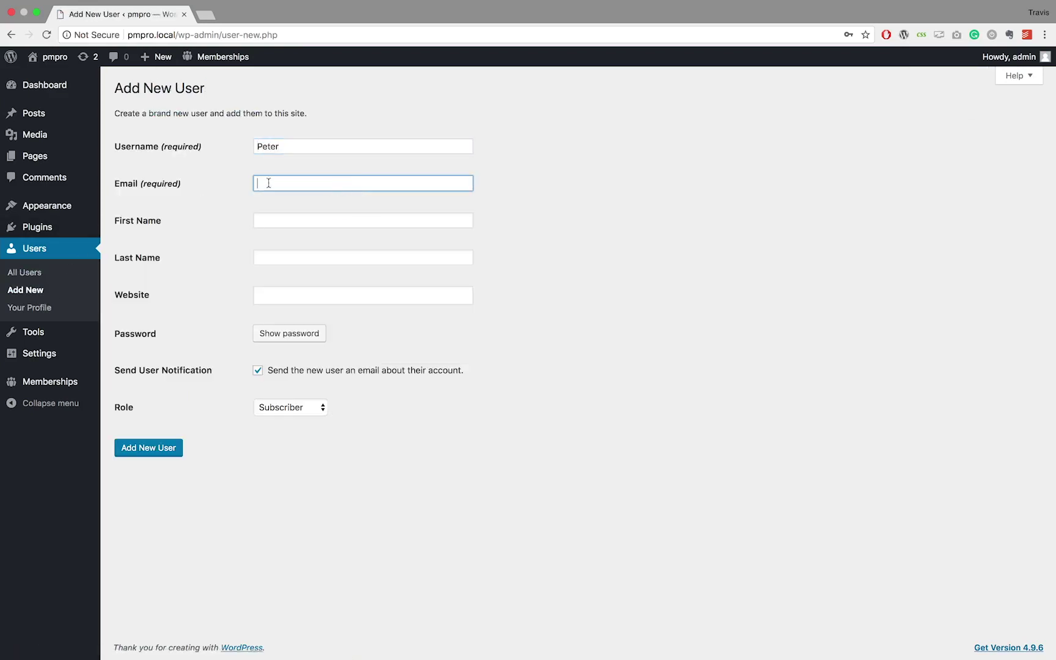
pyautogui.write('peter@test.com')
pyautogui.press('Tab')
pyautogui.write('Peter')
pyautogui.click(302, 261)
pyautogui.write('D')
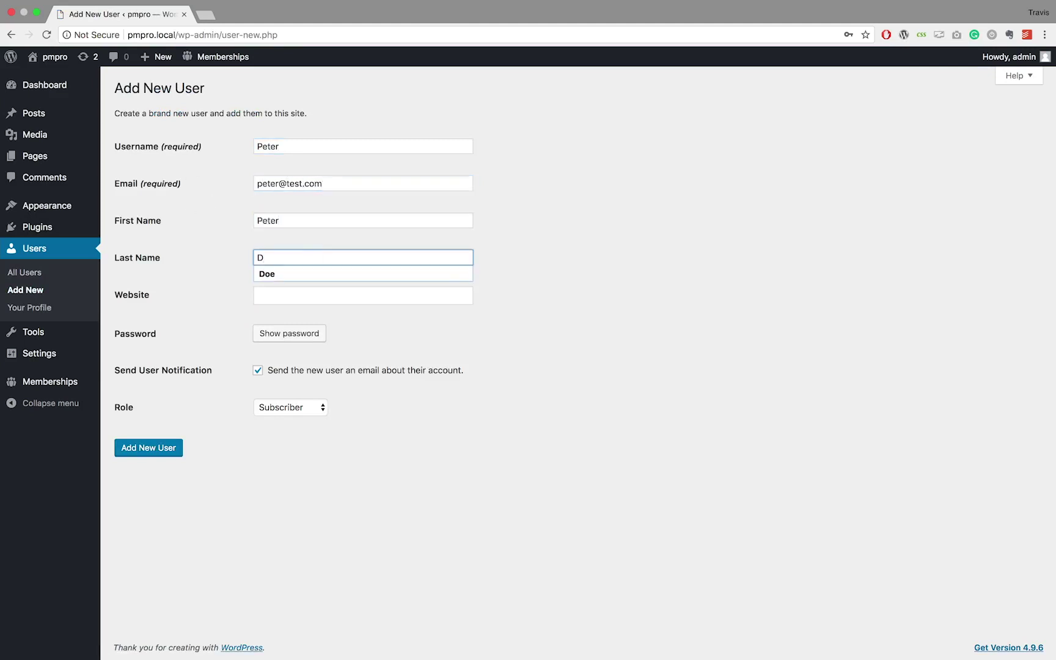
pyautogui.write('oe')
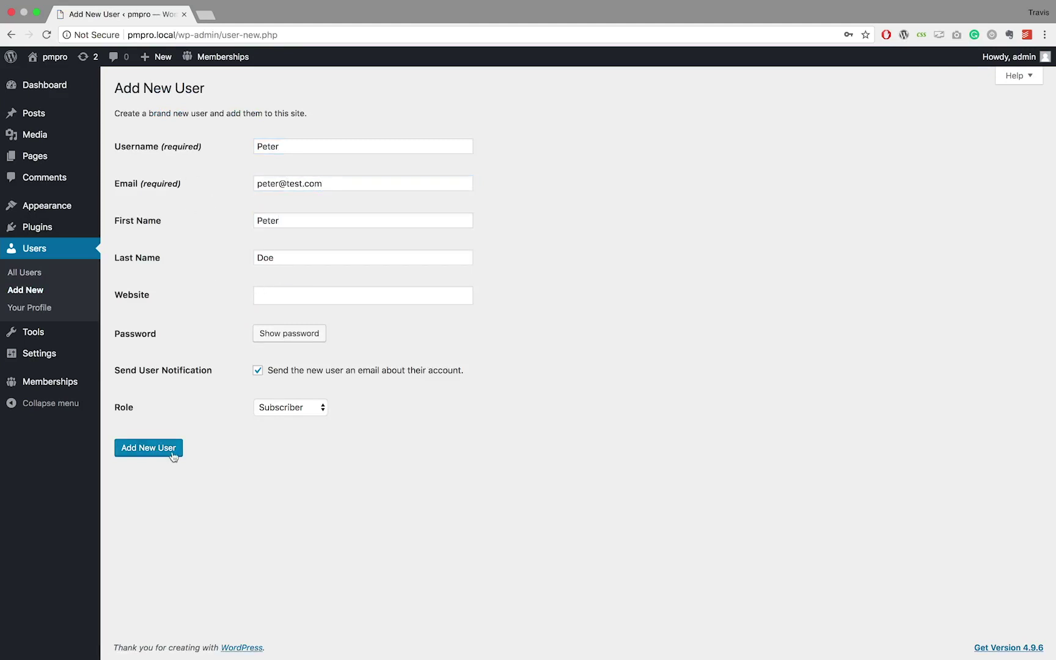
pyautogui.click(173, 454)
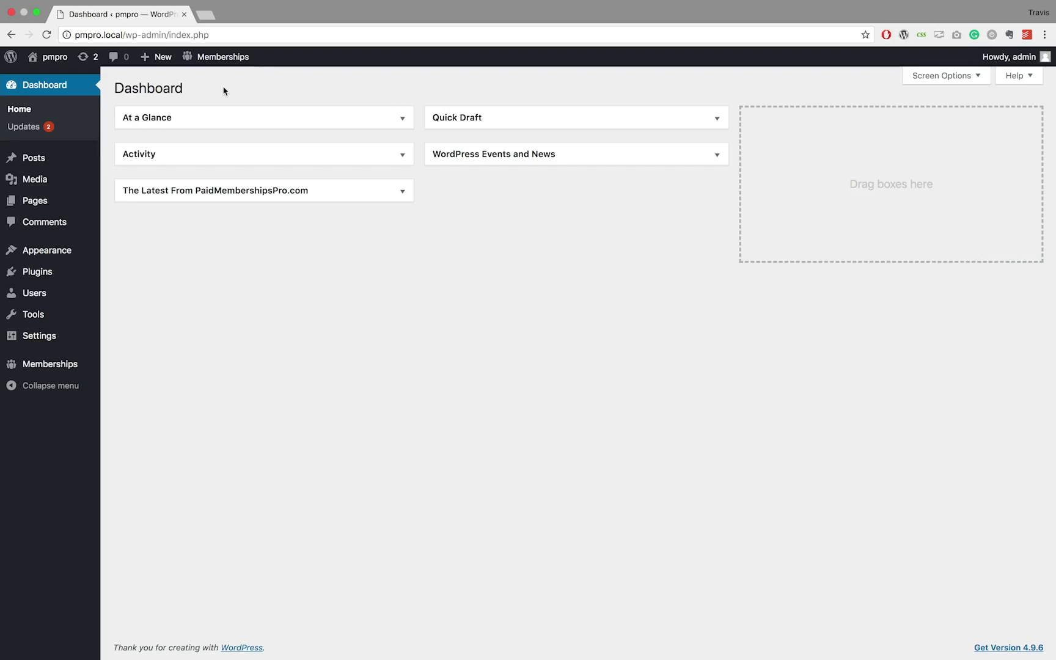
pyautogui.click(58, 296)
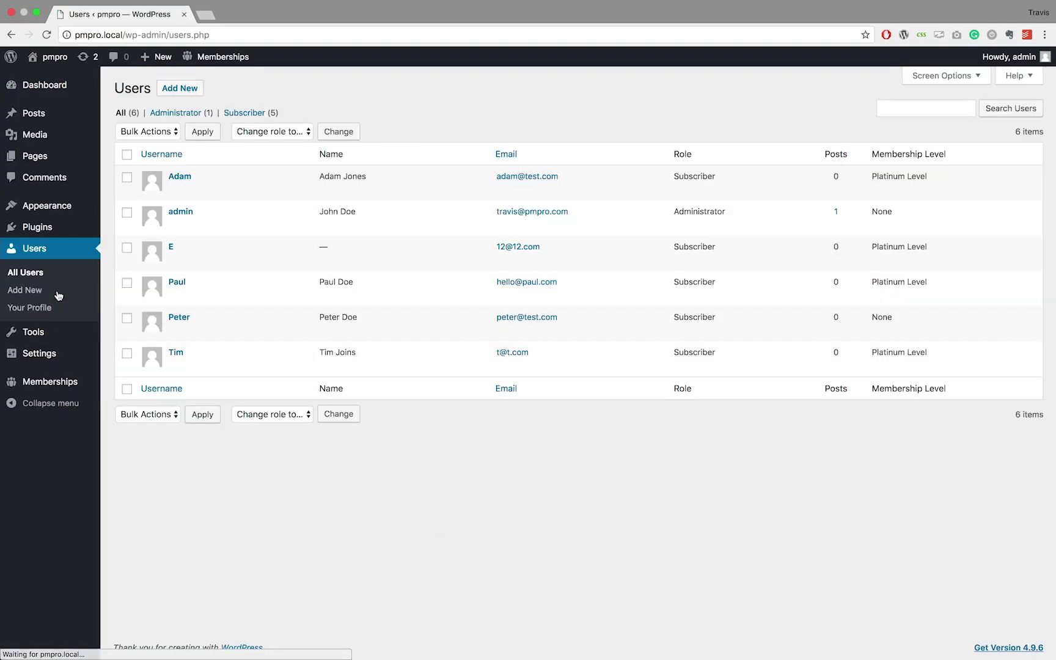
# - On the new user's Edit User page, set Current Level to Platinum Level
pyautogui.moveTo(177, 330)
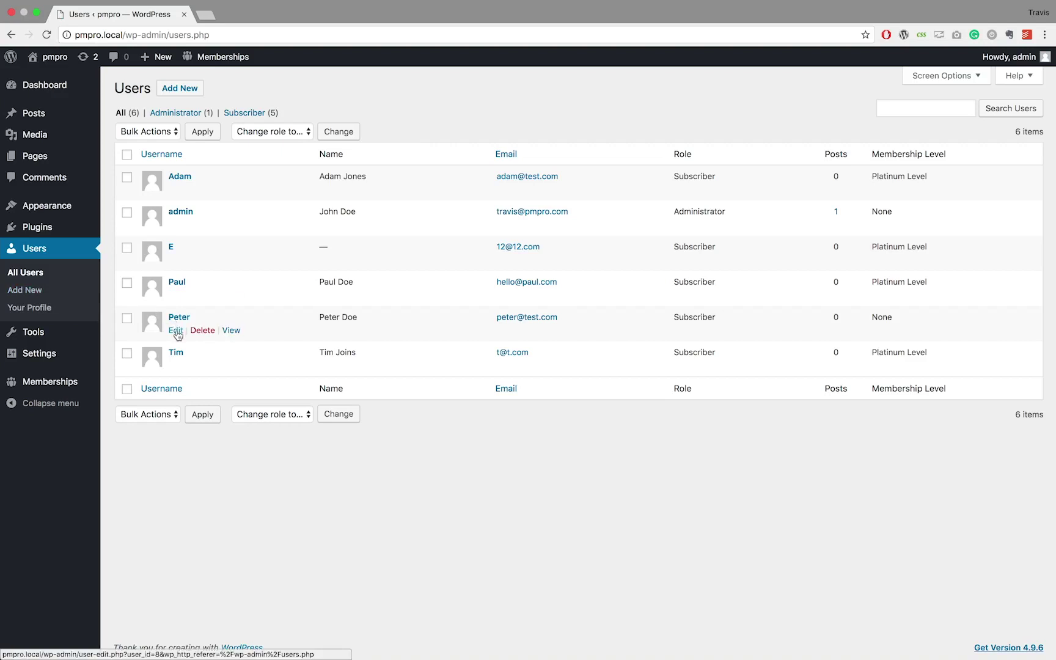
pyautogui.click(176, 331)
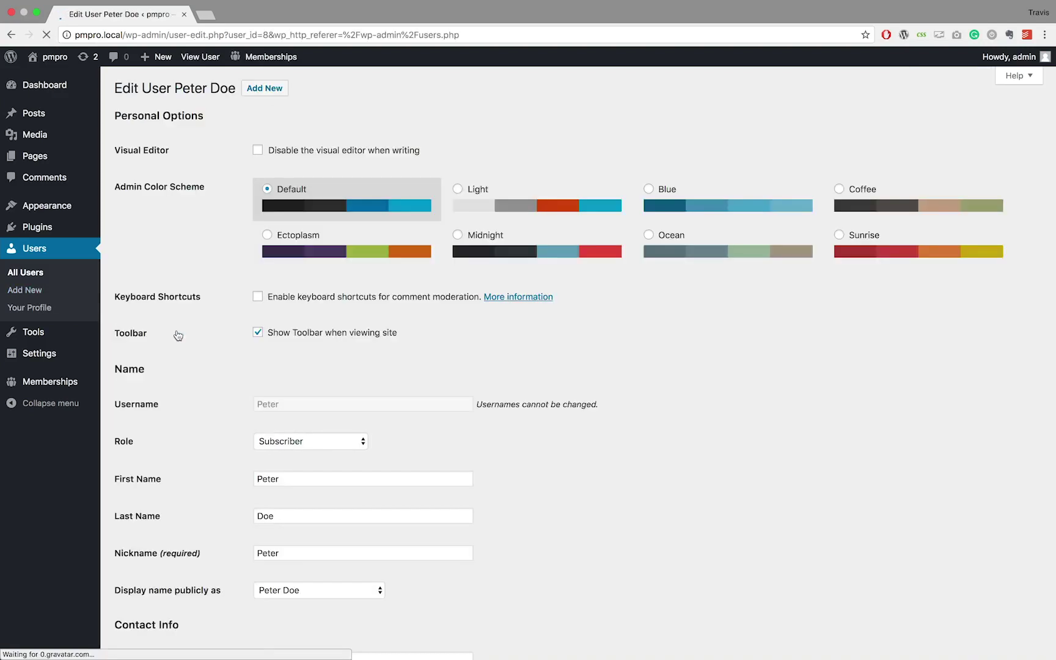
pyautogui.scroll(-5, 210, 246)
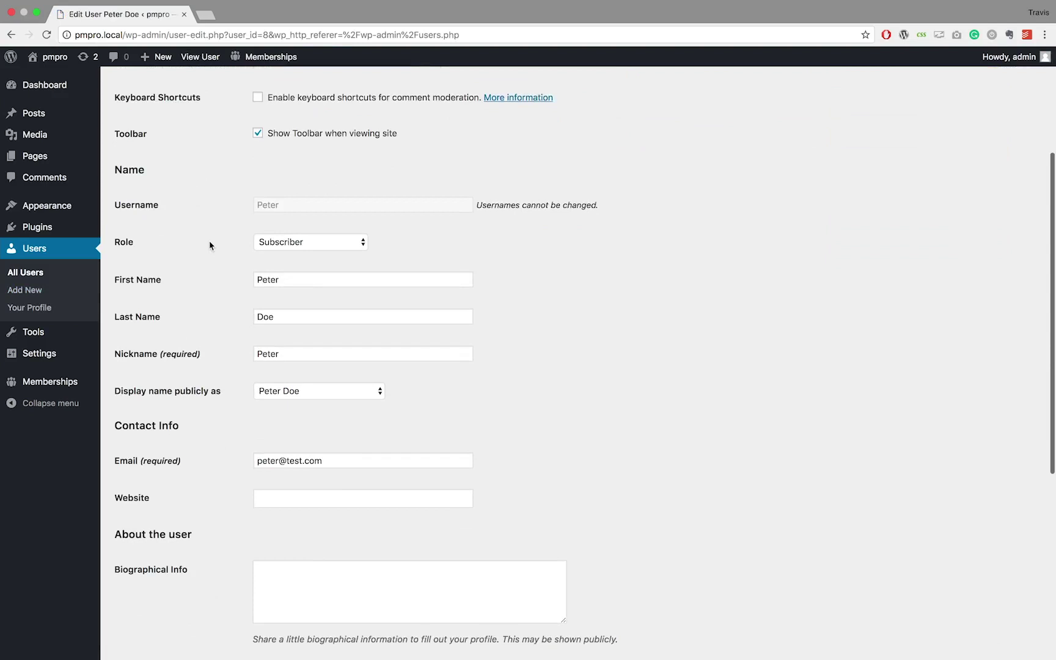
pyautogui.scroll(-5, 210, 246)
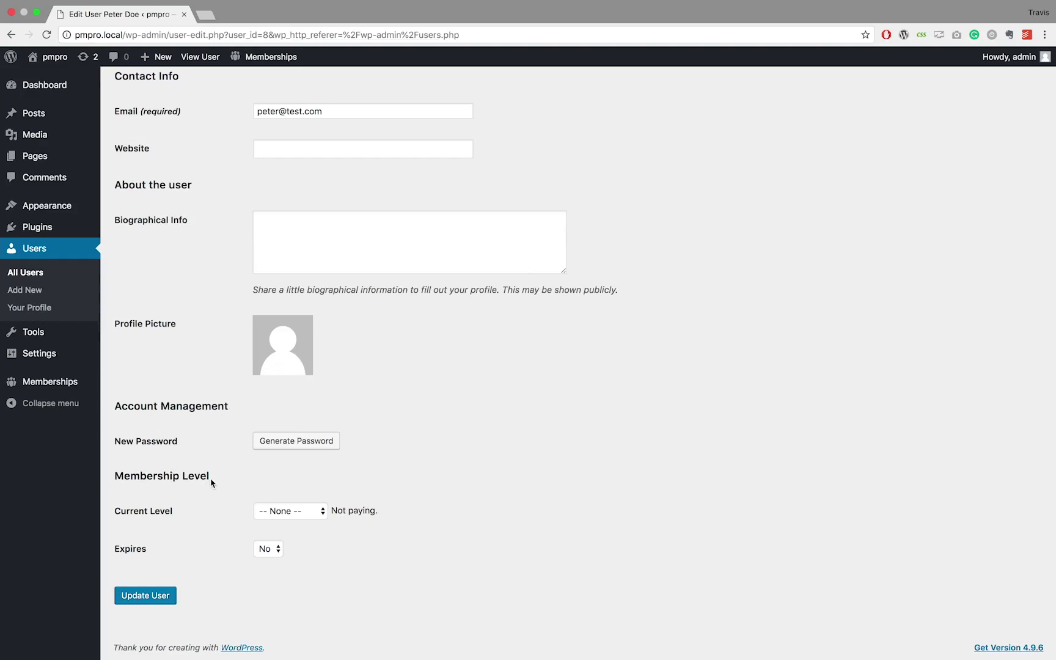
pyautogui.click(290, 514)
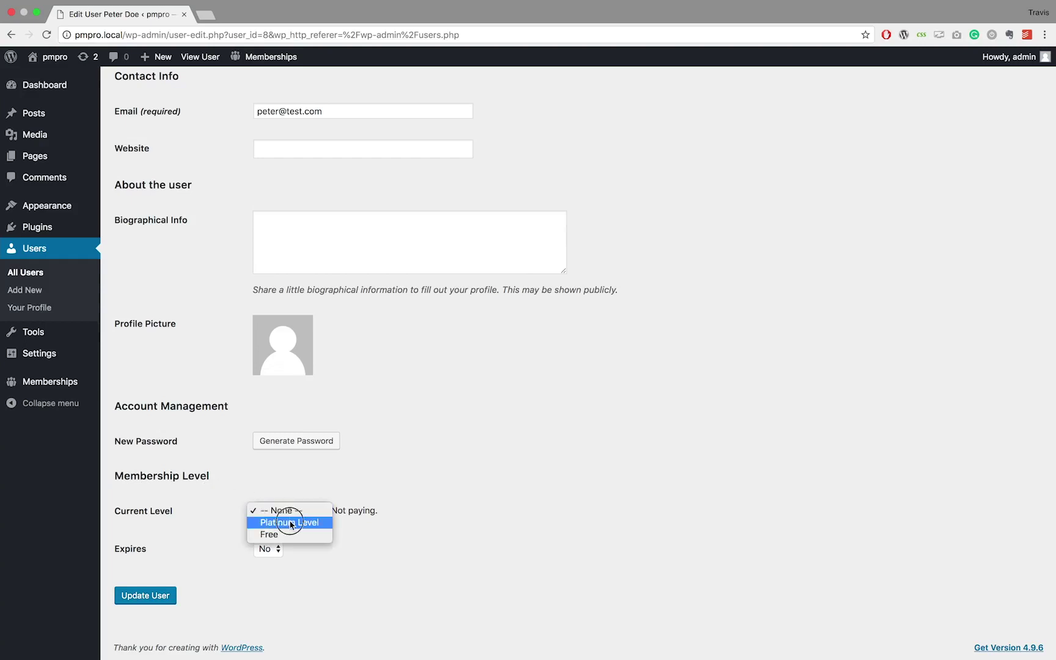
pyautogui.click(291, 523)
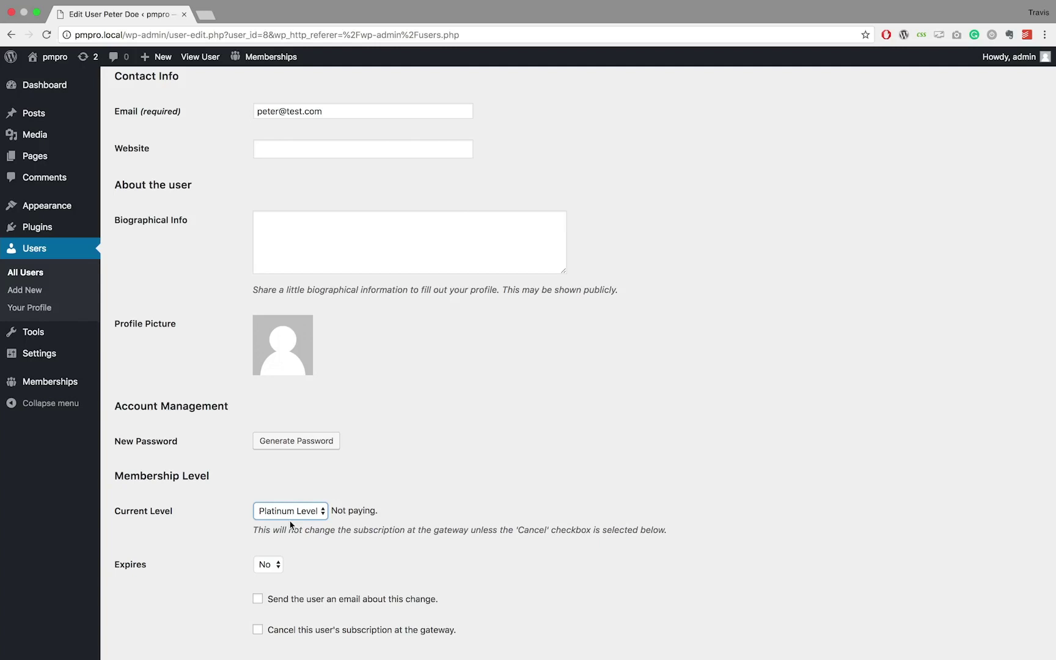
# - Set the membership to expire on Oct 18 2019 and tick the notify-user email option
pyautogui.scroll(-3, 291, 524)
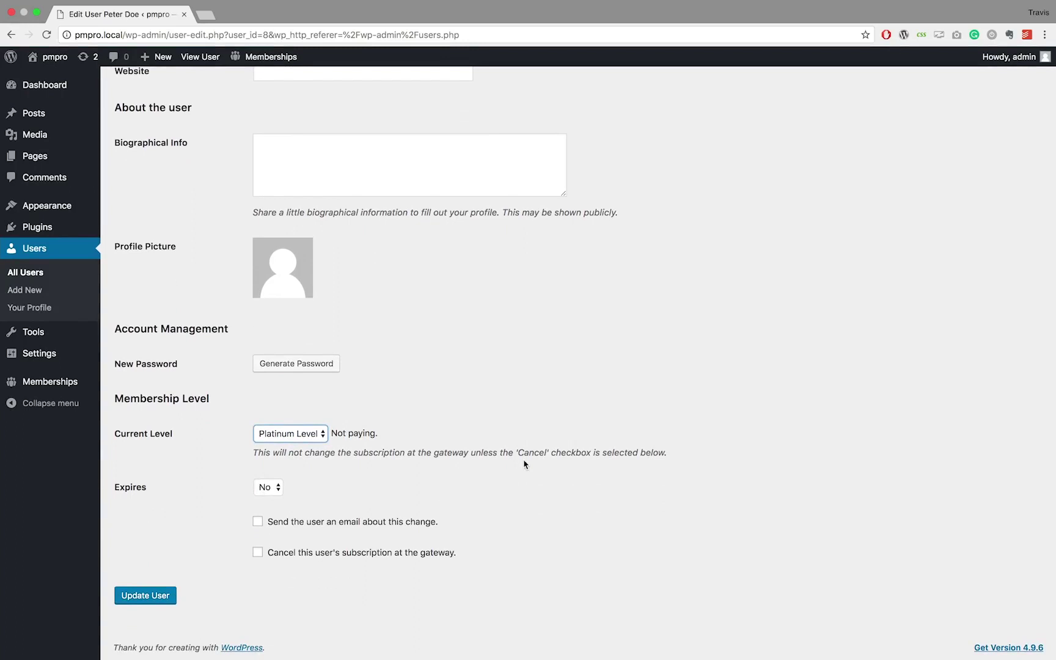
pyautogui.click(278, 490)
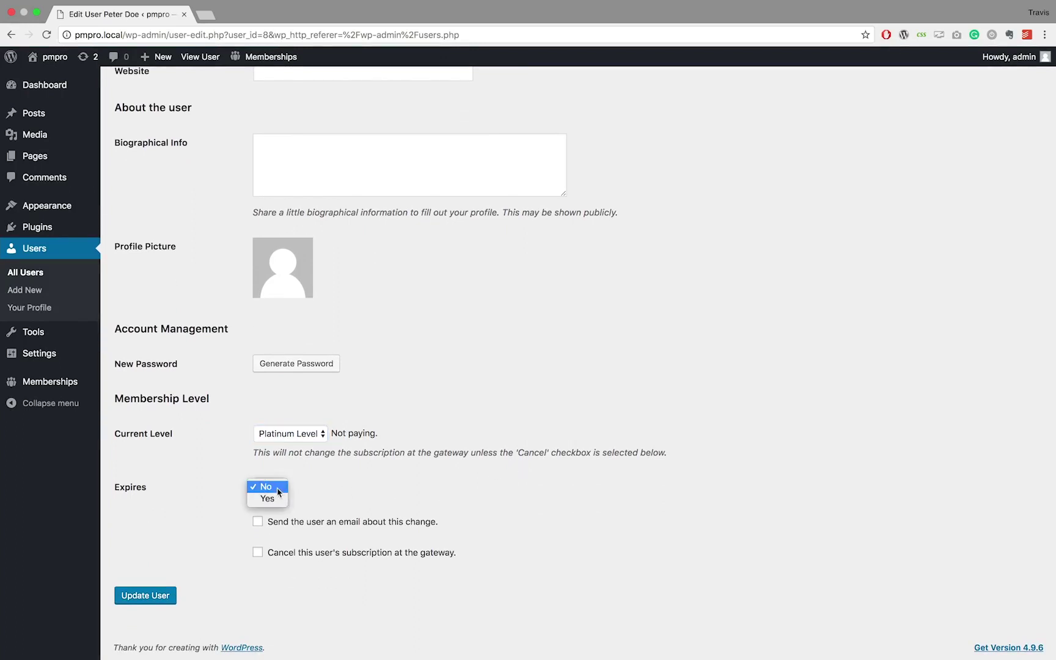
pyautogui.click(275, 498)
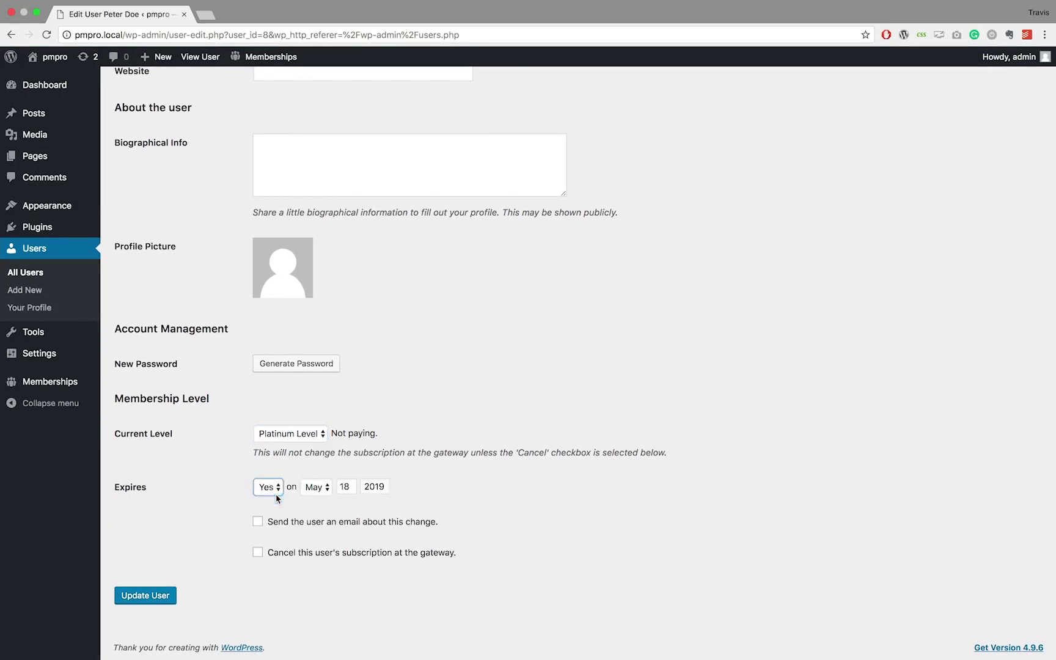
pyautogui.click(317, 491)
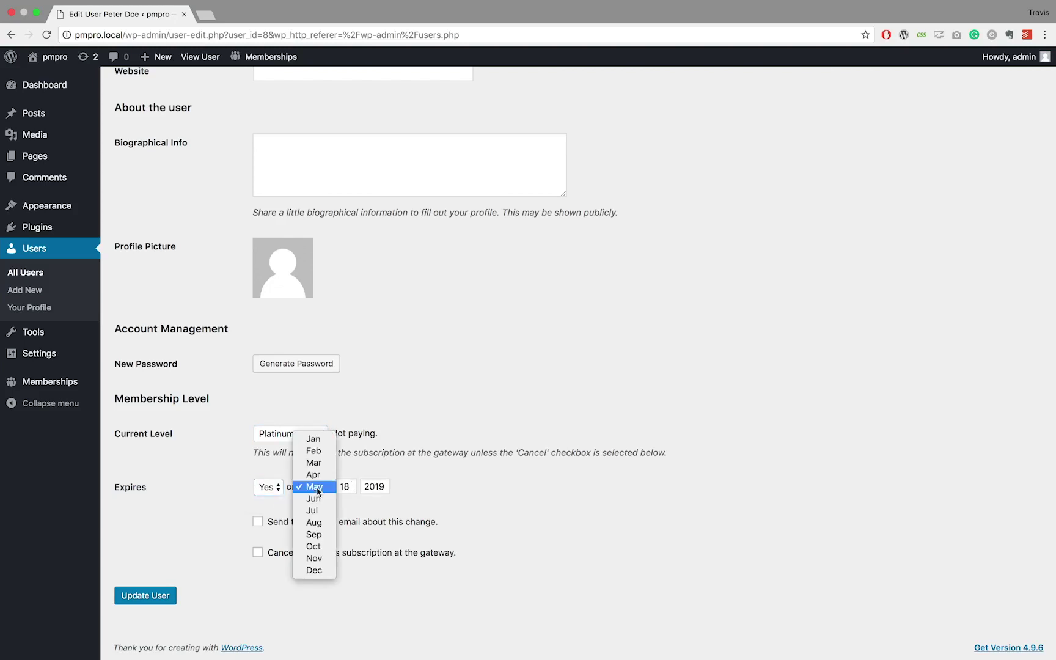
pyautogui.click(319, 545)
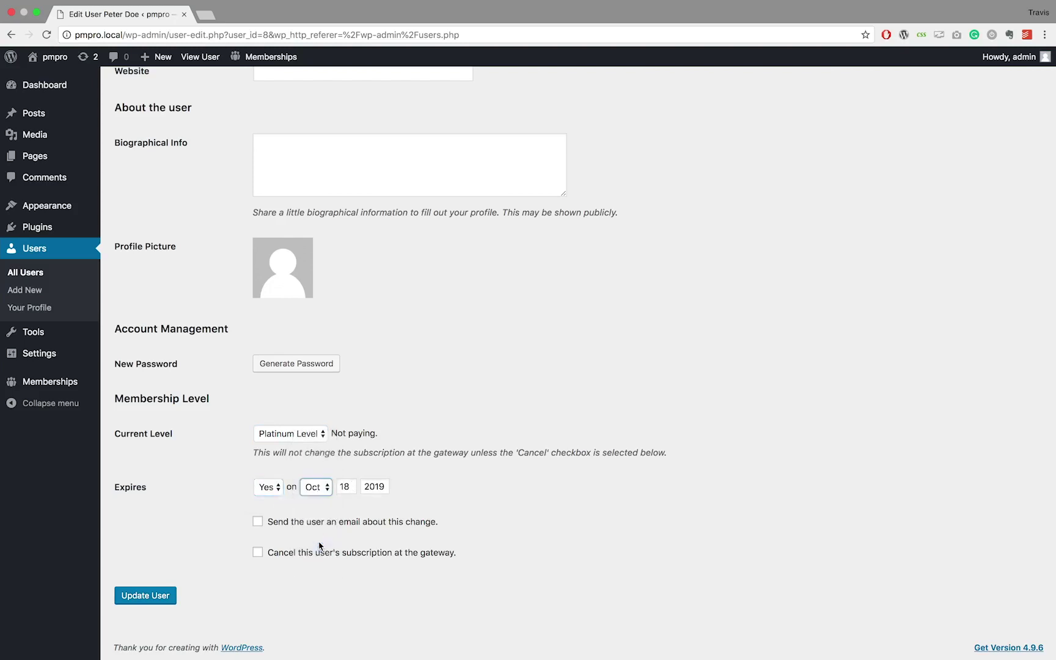
pyautogui.click(258, 521)
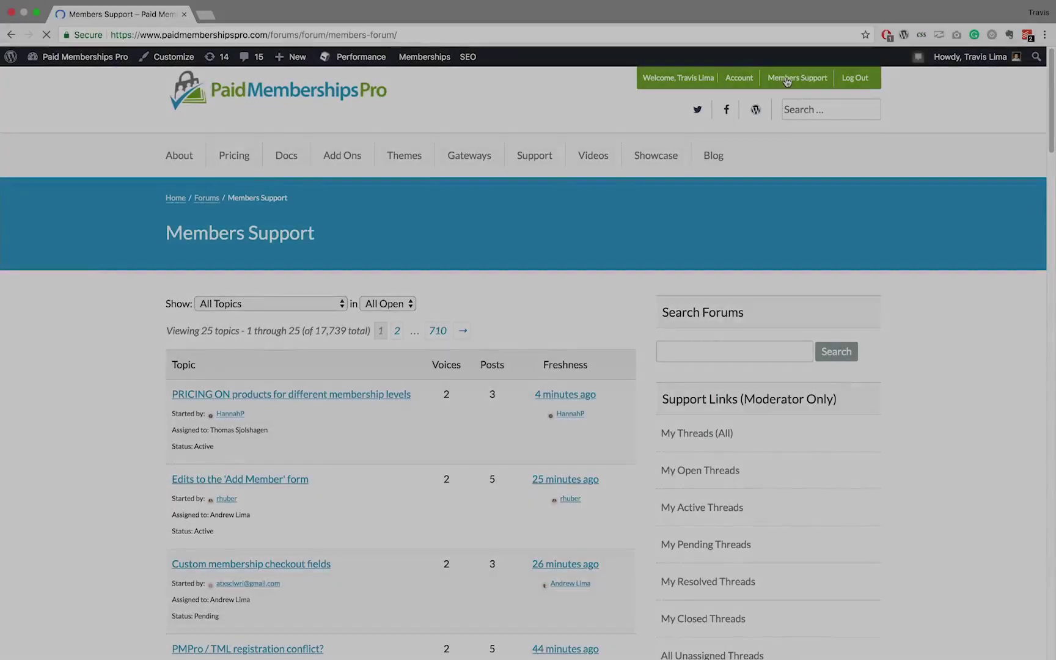
# - Scroll to the Create New Topic form and type 'Help neede' as the topic title
pyautogui.scroll(-2, 787, 82)
pyautogui.scroll(-3, 787, 82)
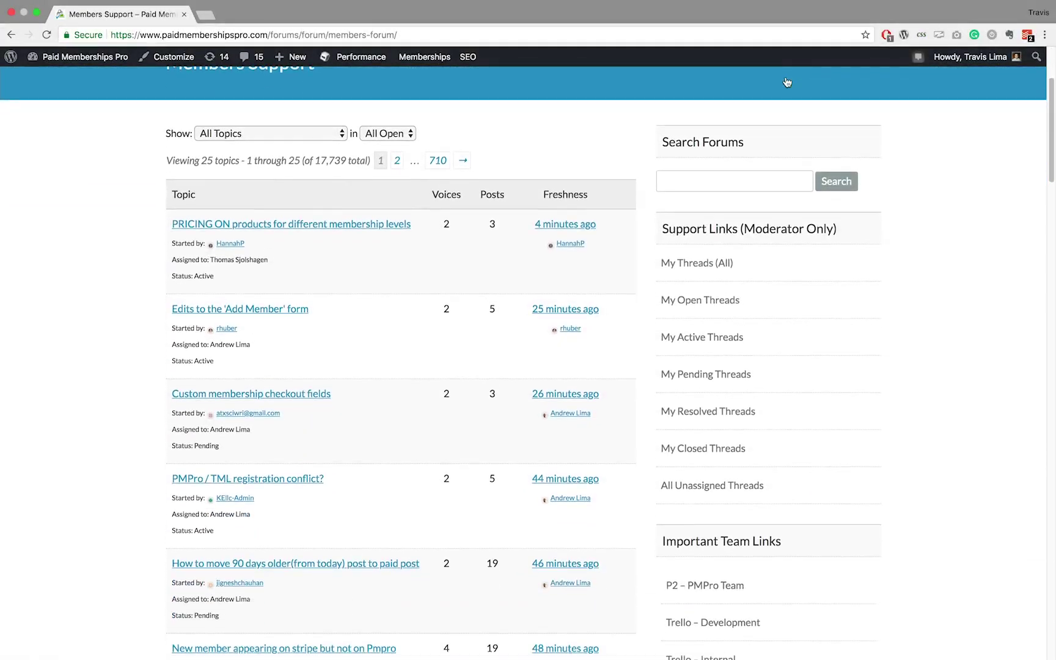
pyautogui.scroll(-5, 787, 82)
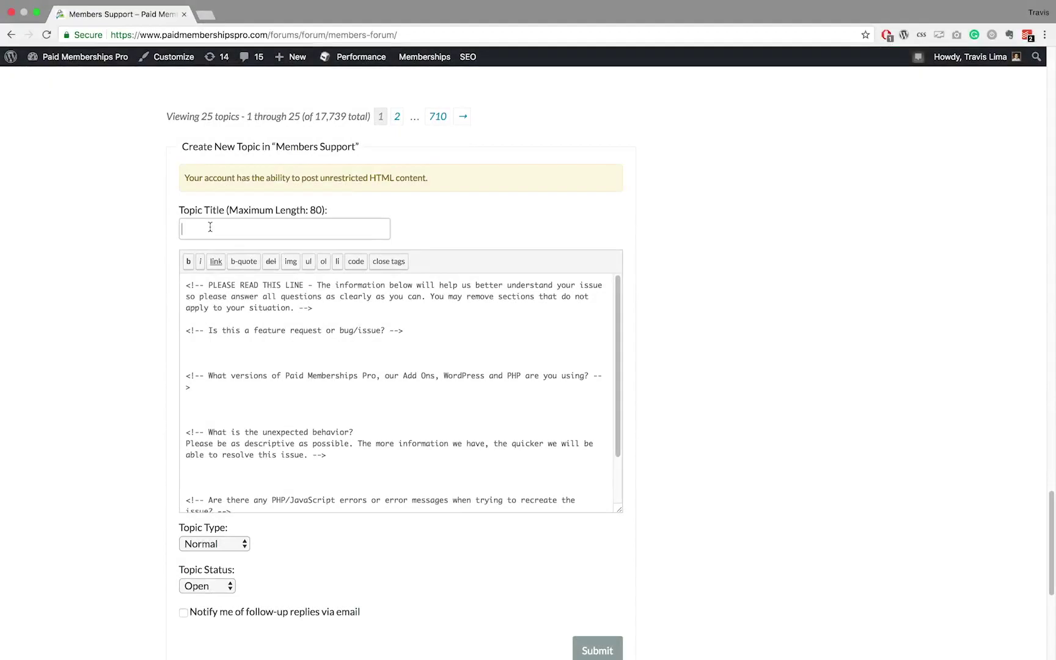
pyautogui.write('Help neede')
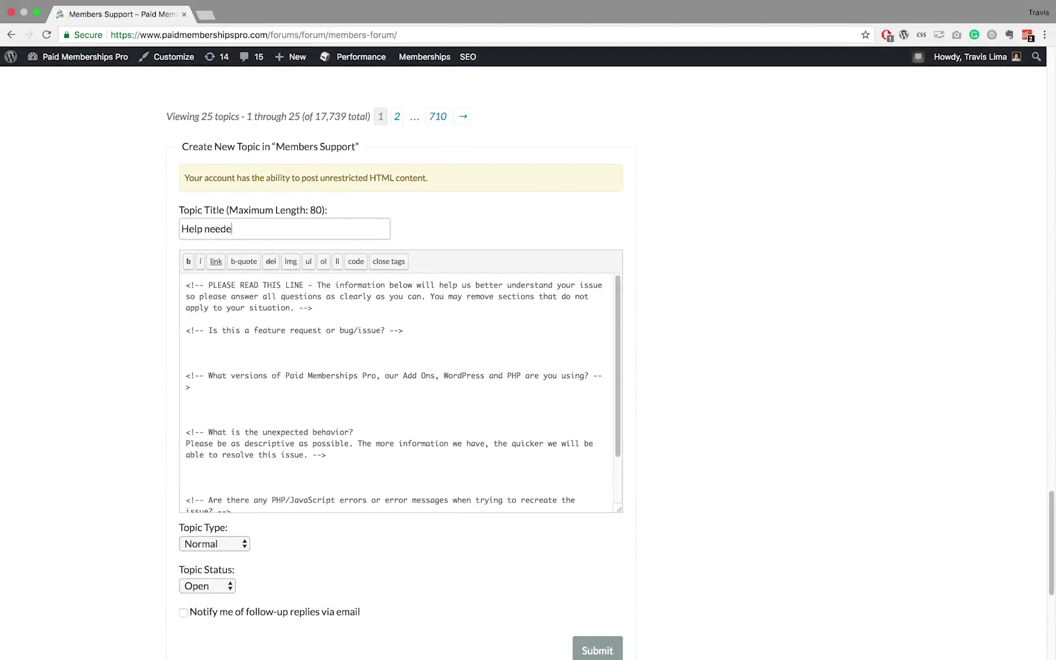